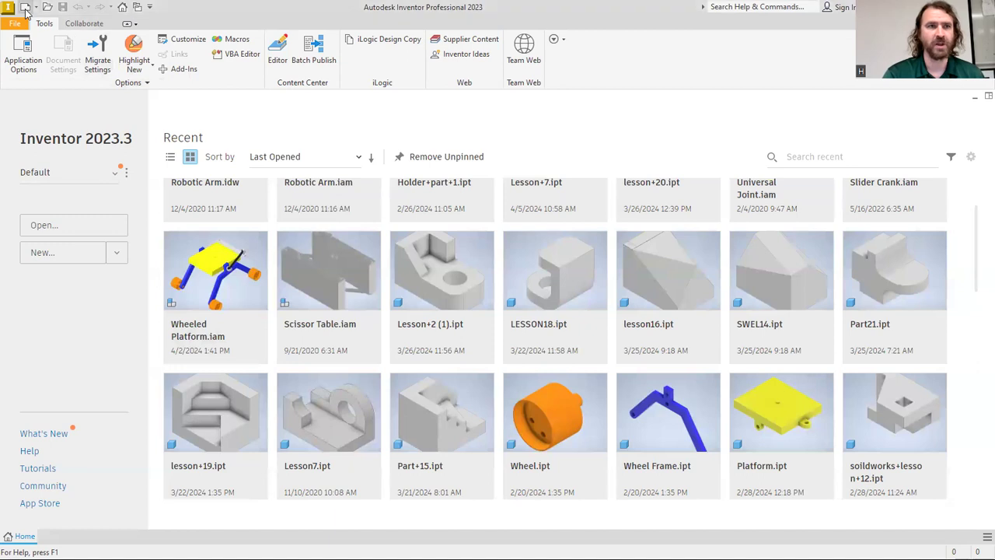
Create a new part and start a sketch on the XZ plane, oriented squarely to the top view.
double_click(434, 161)
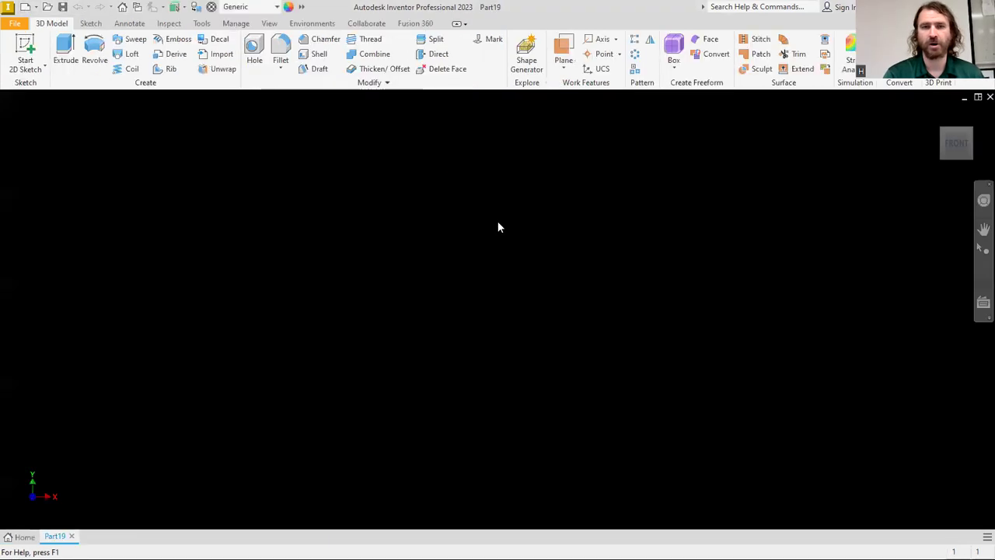
click(32, 46)
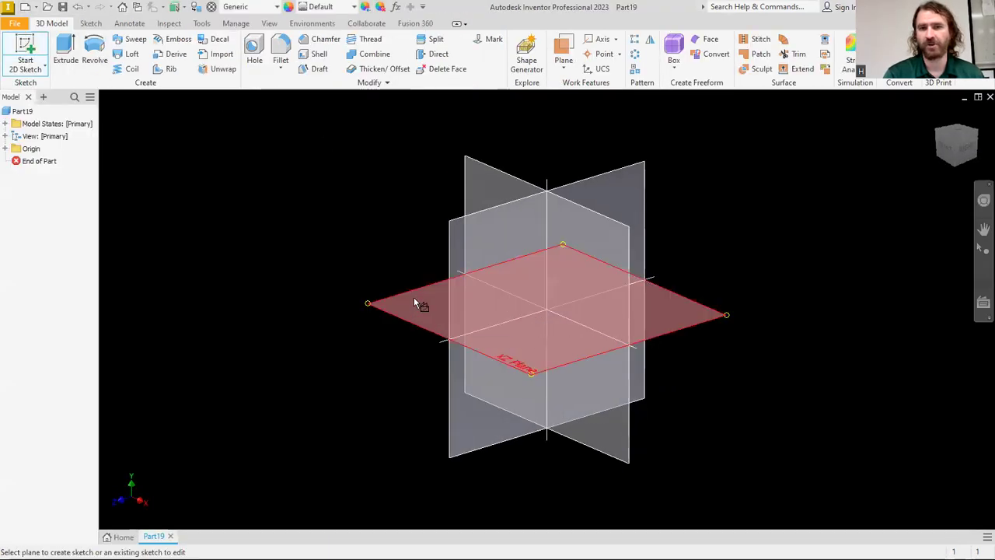
click(410, 301)
click(977, 113)
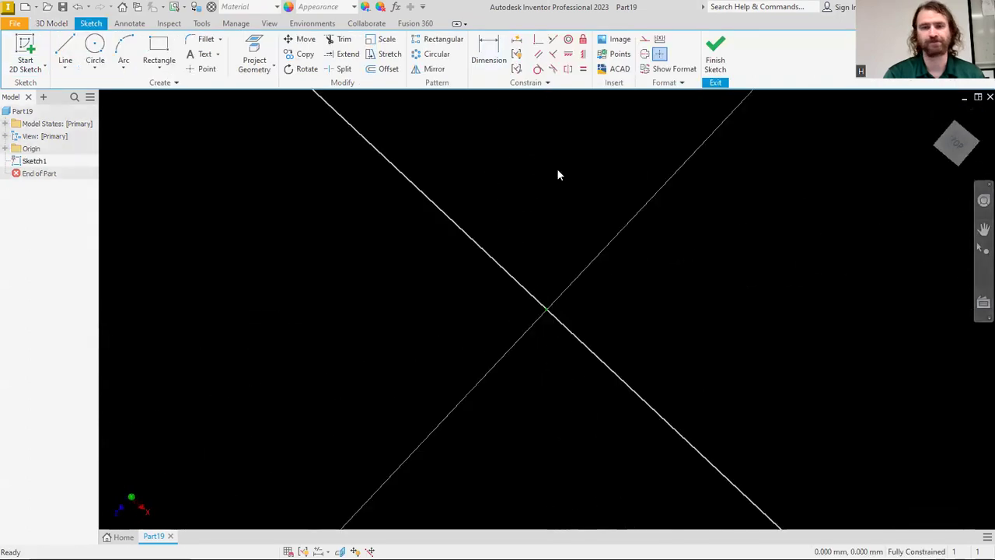
Draw a 30 by 20 mm rectangle from the origin and reposition its 20 mm dimension on the side nearest the origin.
click(158, 49)
click(546, 310)
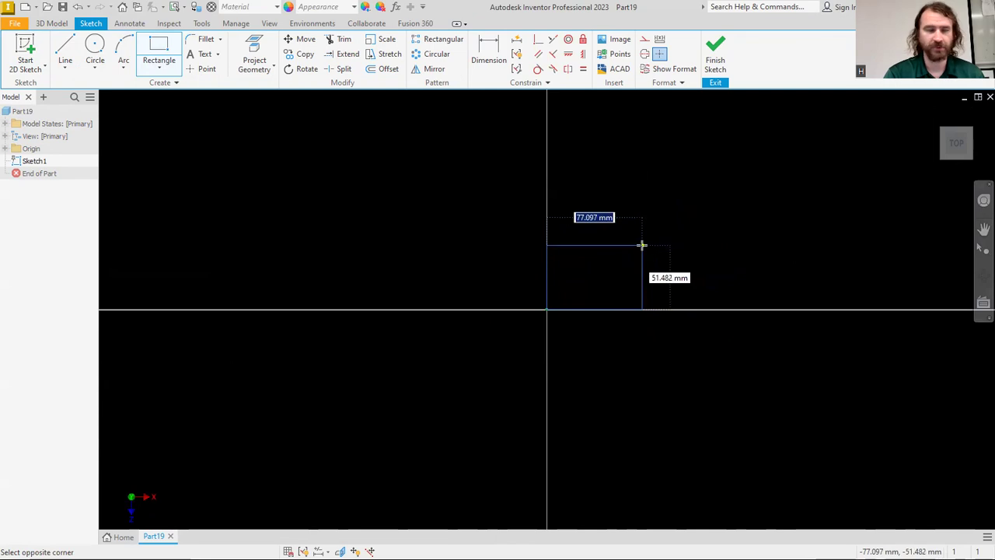
text(30)
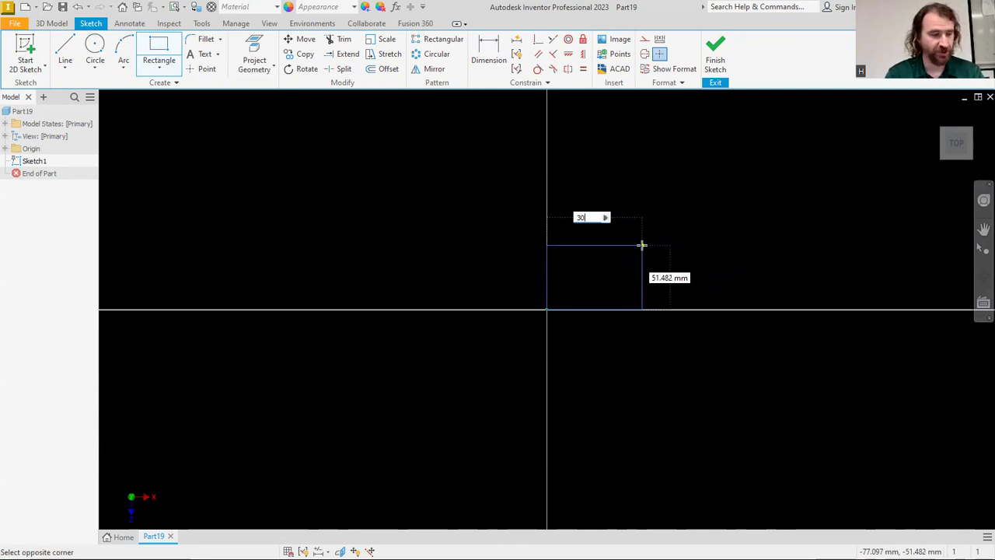
key(Tab)
text(20)
key(Return)
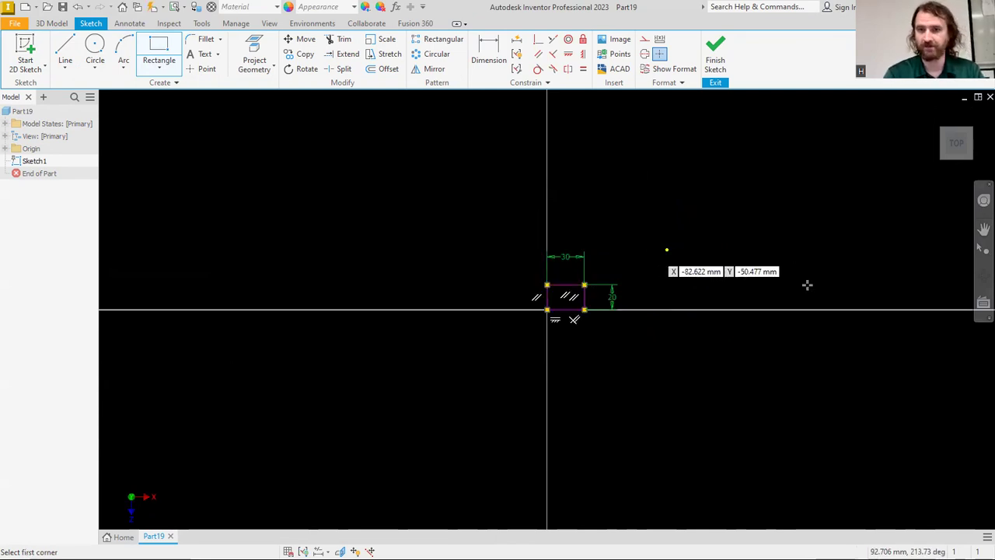
scroll(630, 339, up, 2)
right_click(607, 316)
click(642, 317)
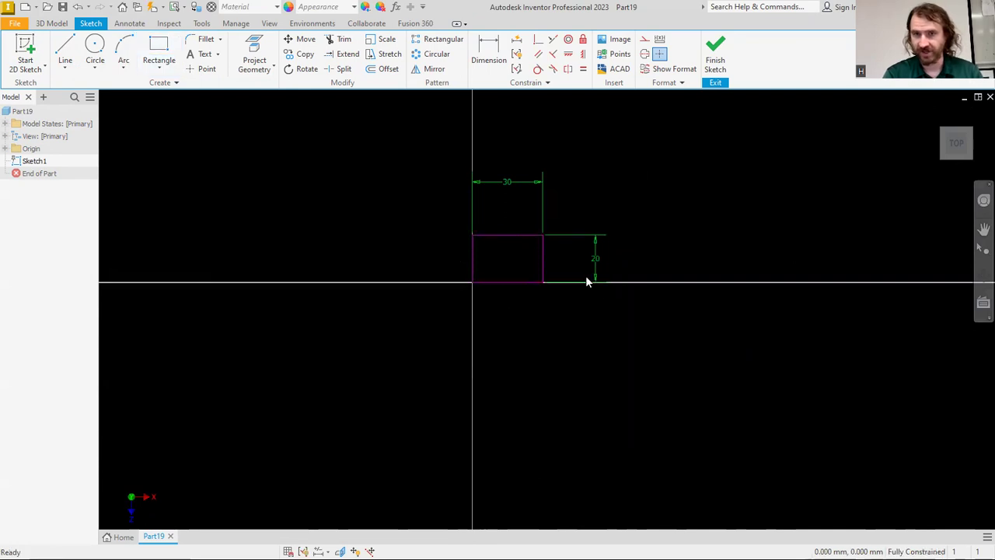
drag(604, 268, 445, 265)
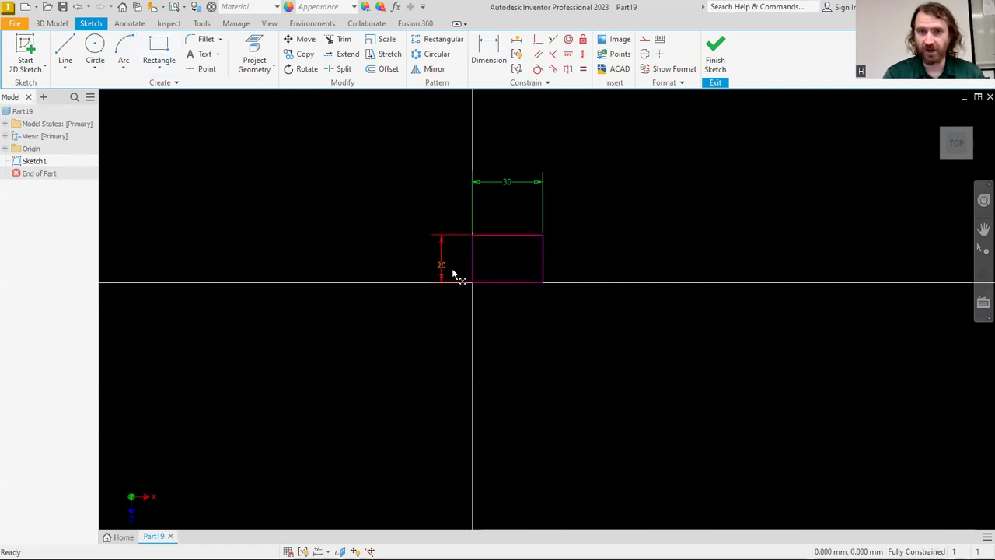
Sketch a stepped outline from the rectangle's free upper corner to the origin, with a 34 mm top line, slanted side and notch about 15 mm below the origin.
click(65, 51)
scroll(602, 293, up, 3)
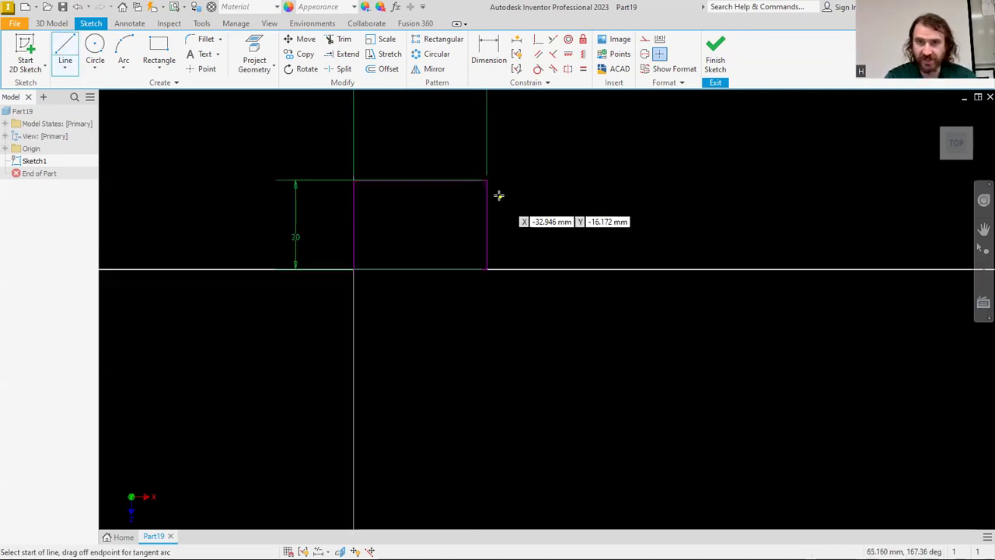
click(488, 181)
drag(489, 181, 637, 179)
click(637, 179)
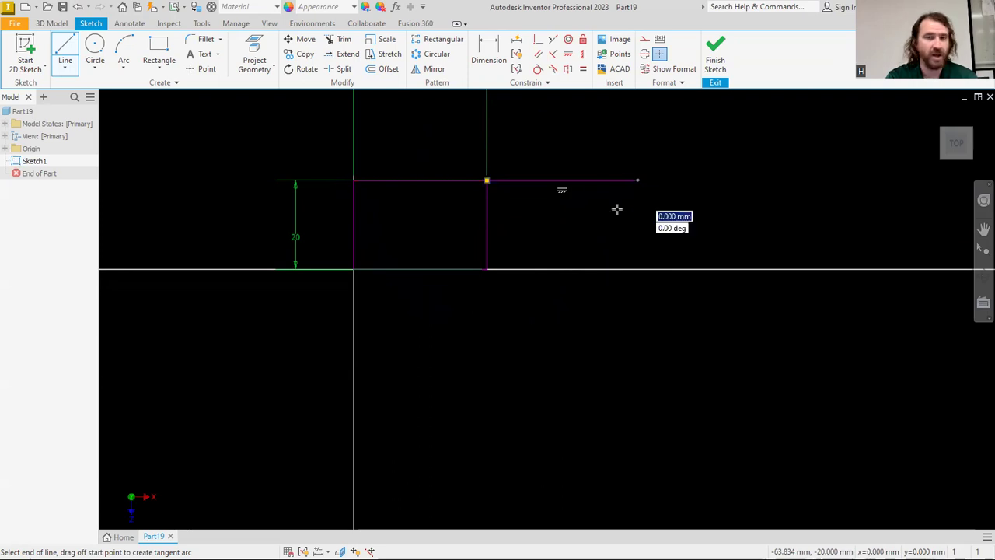
click(513, 420)
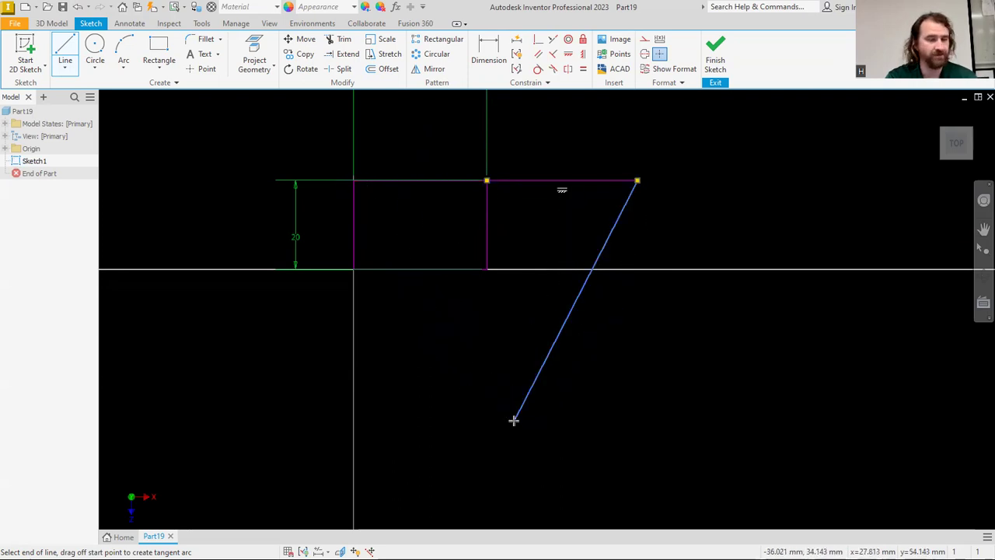
click(471, 420)
click(471, 376)
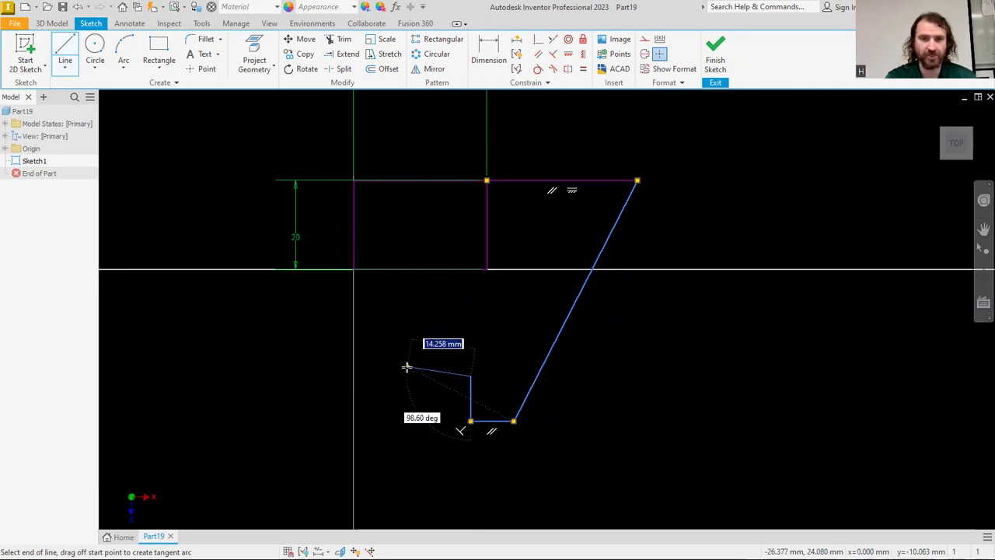
click(354, 376)
click(352, 269)
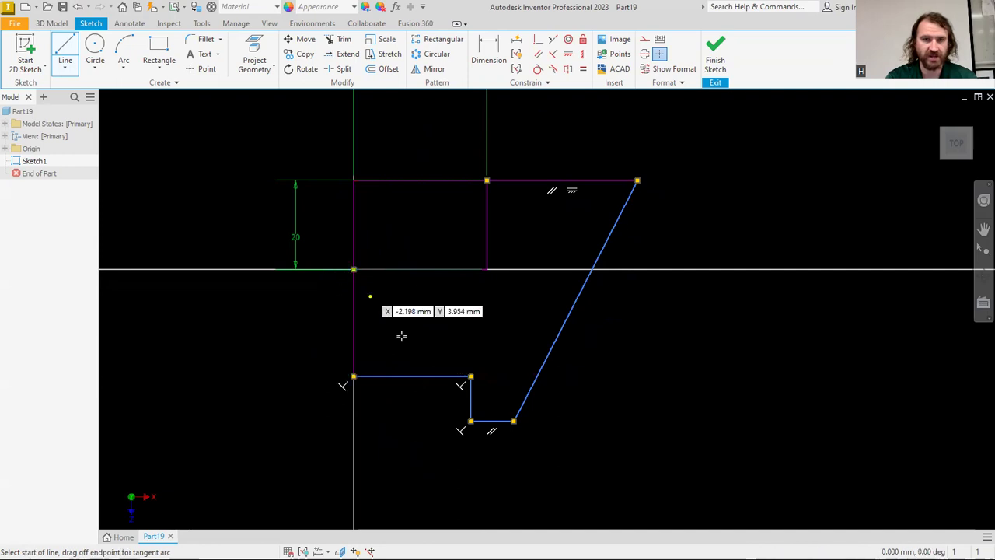
key(Escape)
drag(443, 378, 441, 336)
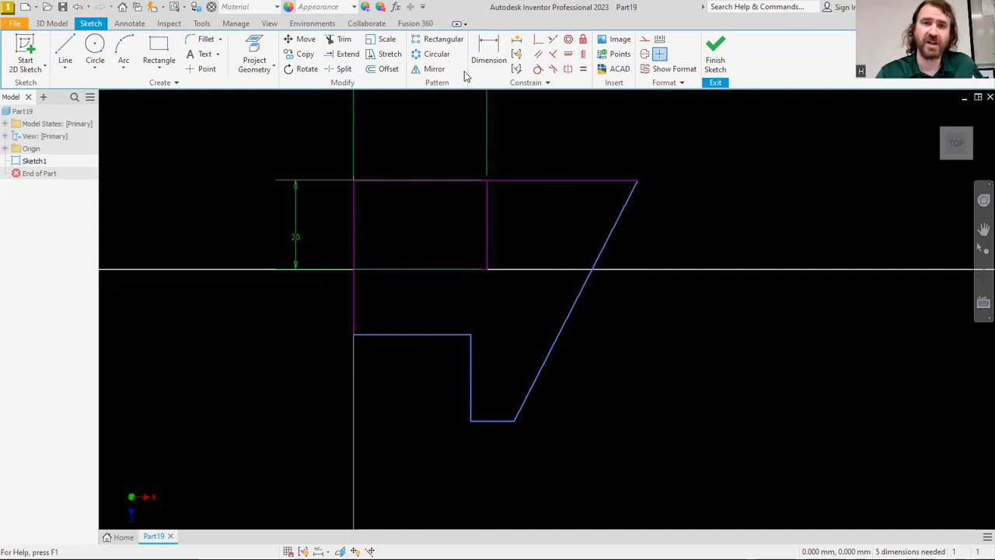
Dimension the outline's vertical edge below the origin at 10 mm.
click(488, 53)
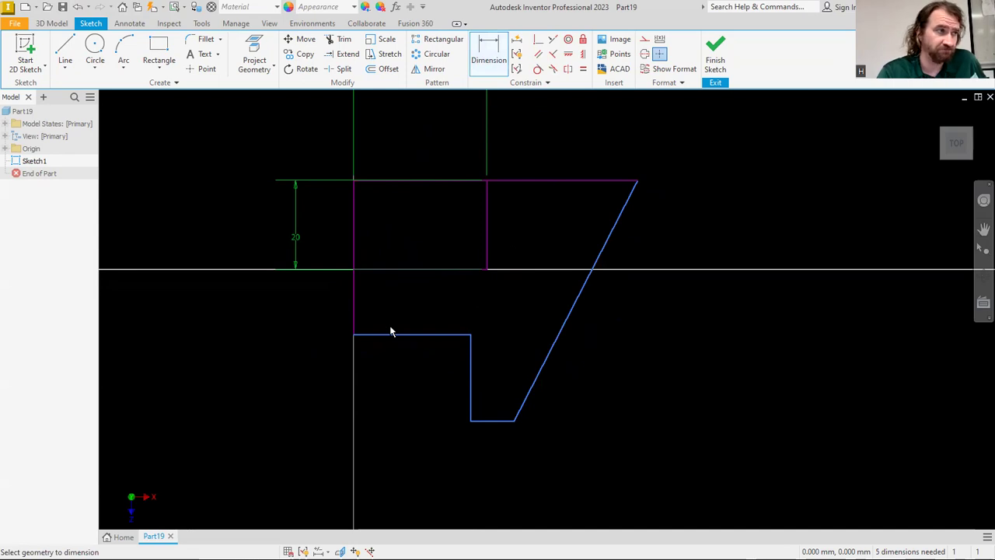
click(328, 307)
text(10)
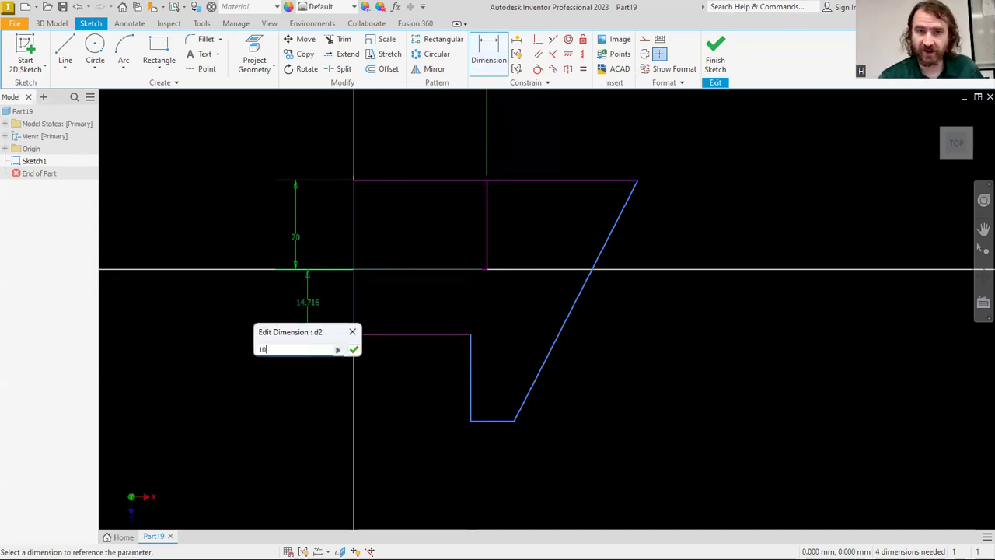
key(Return)
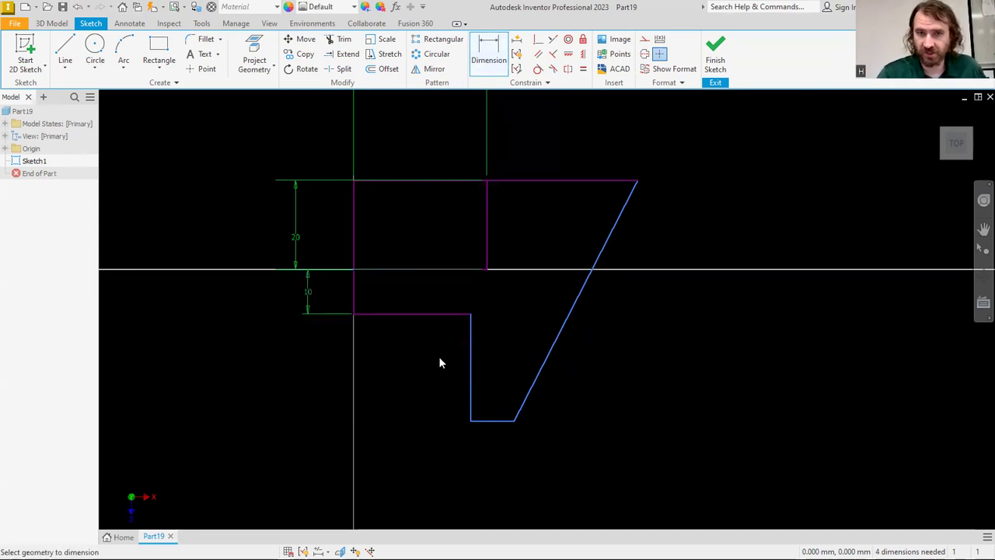
Dimension the notch's short vertical edge and set it to 10 mm.
click(471, 362)
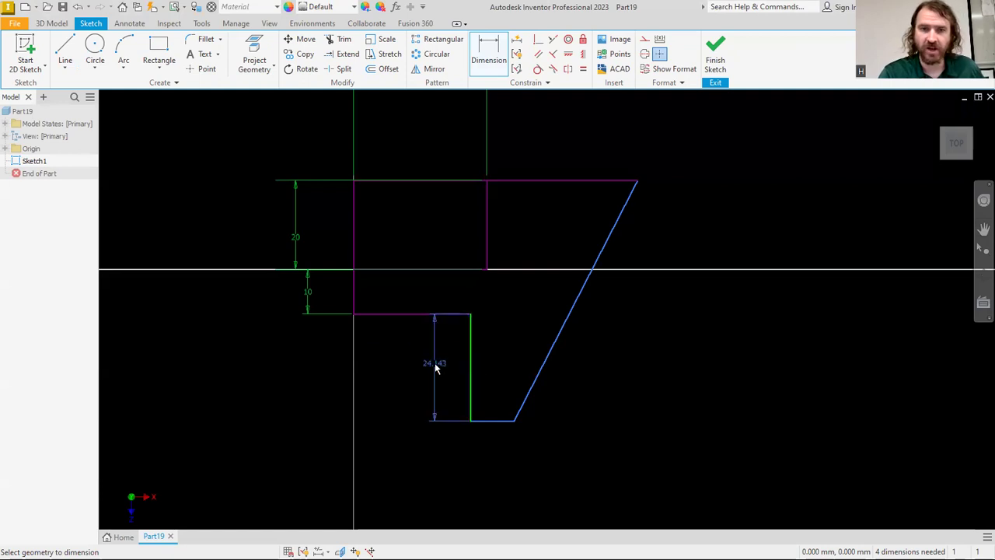
click(434, 368)
text(1)
key(Return)
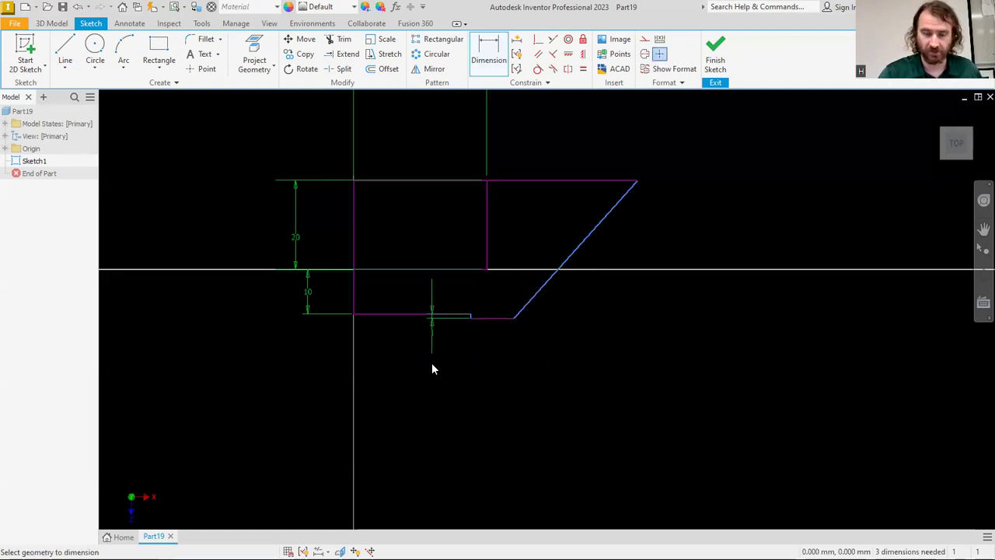
double_click(432, 320)
text(10)
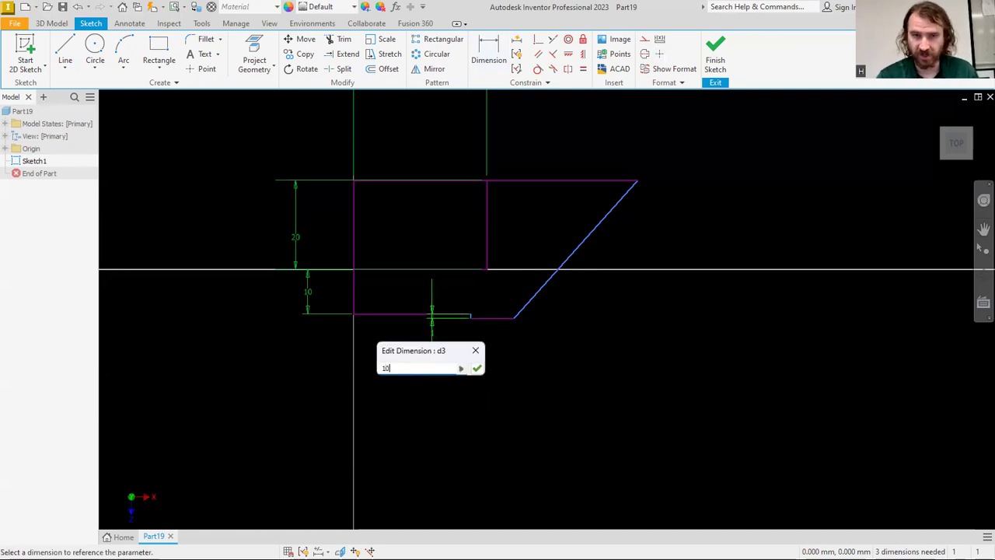
key(Return)
Dimension the lowest horizontal edge of the outline at 10 mm.
key(d)
click(478, 359)
click(502, 414)
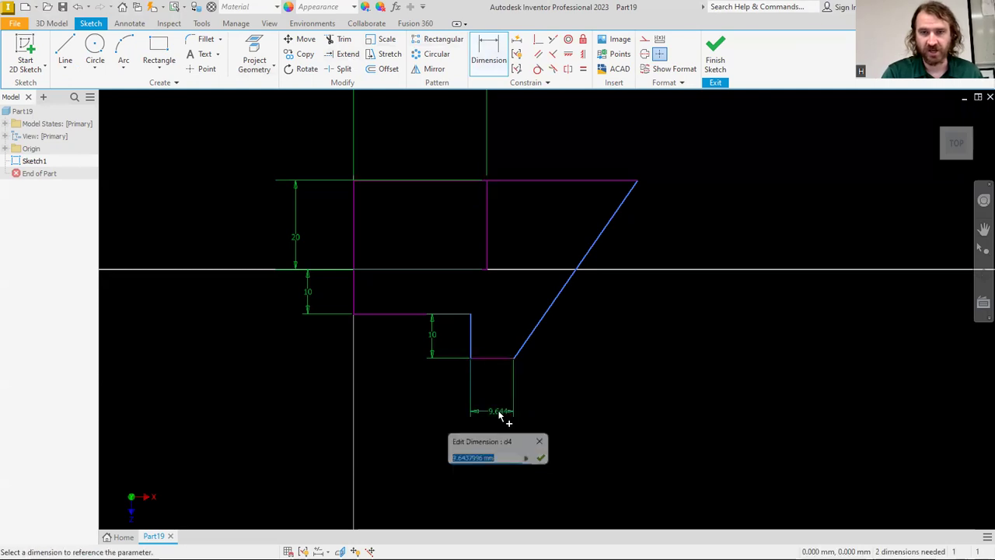
text(10)
key(Return)
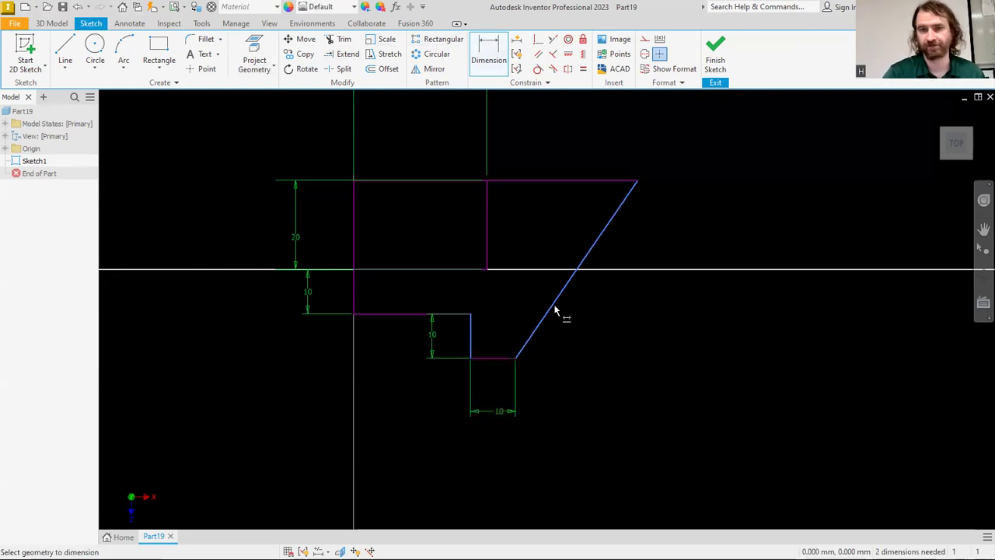
Dimension the outline's top horizontal line beyond the rectangle at 30 mm and leave the Dimension tool.
click(549, 186)
click(551, 149)
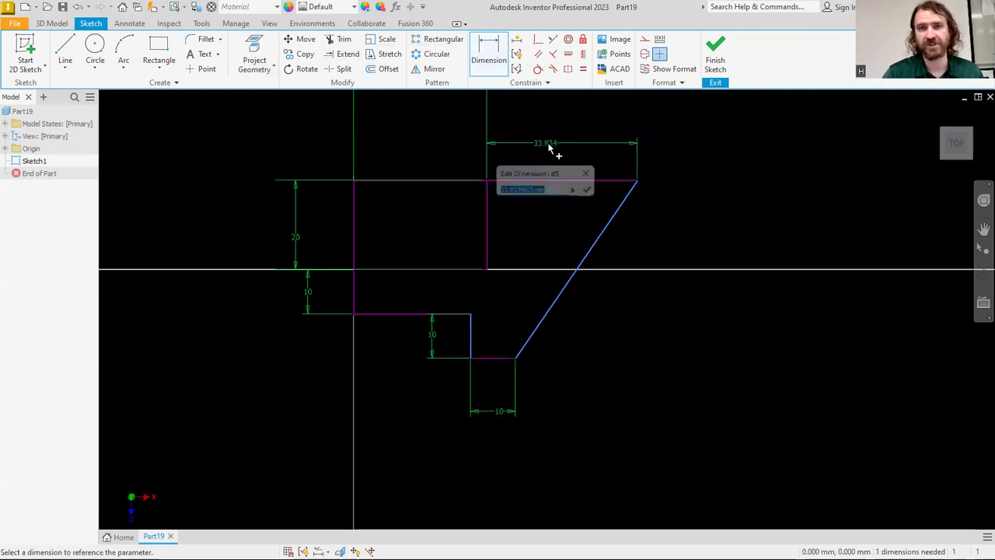
text(30)
key(Return)
right_click(607, 309)
key(Escape)
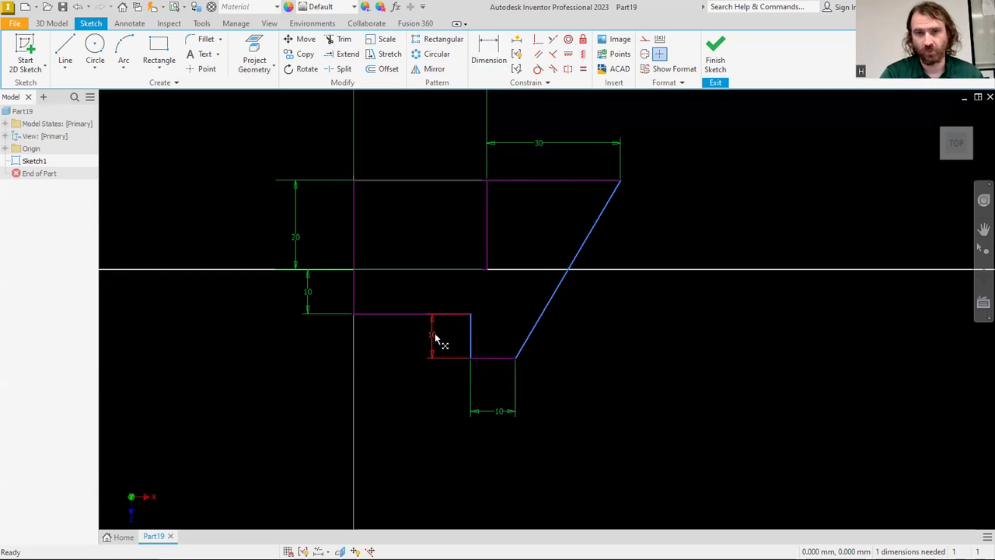
Dimension the notch's horizontal edge at 20 mm to fully constrain the sketch.
drag(471, 333, 475, 342)
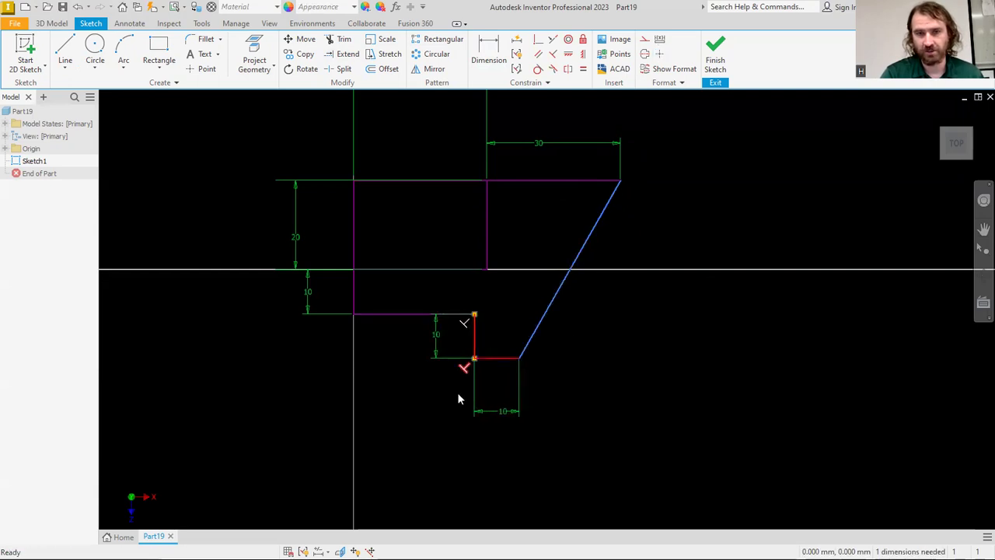
click(489, 53)
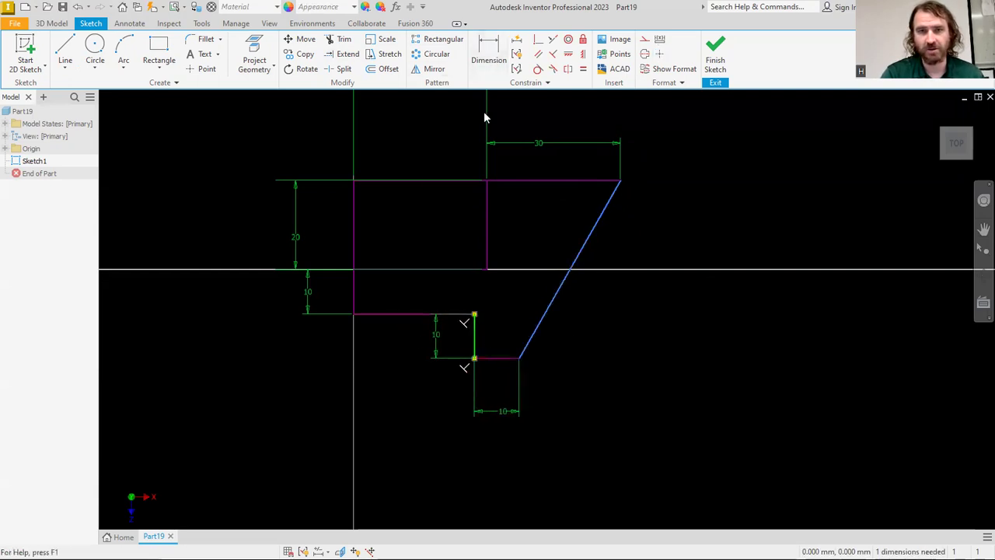
click(386, 315)
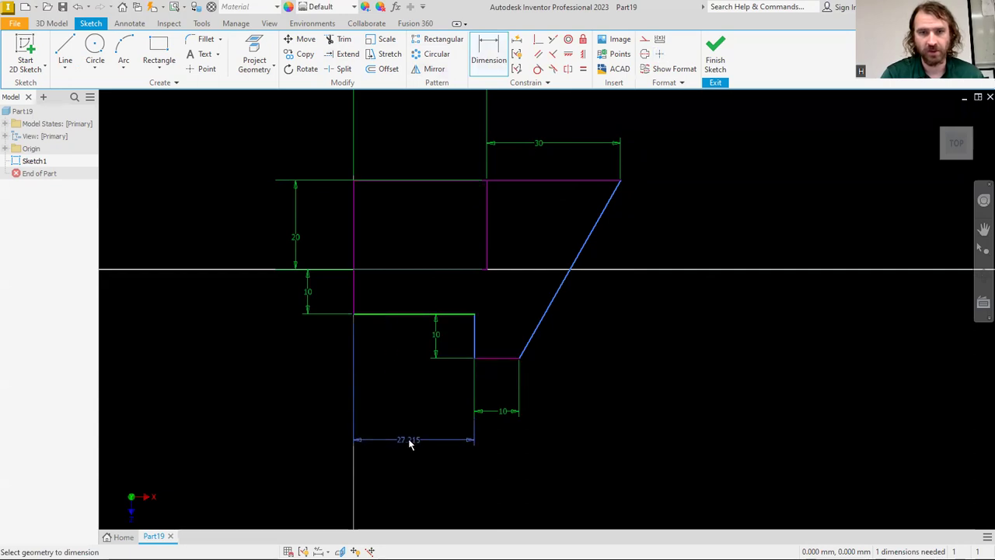
click(411, 443)
text(20)
key(Return)
key(Escape)
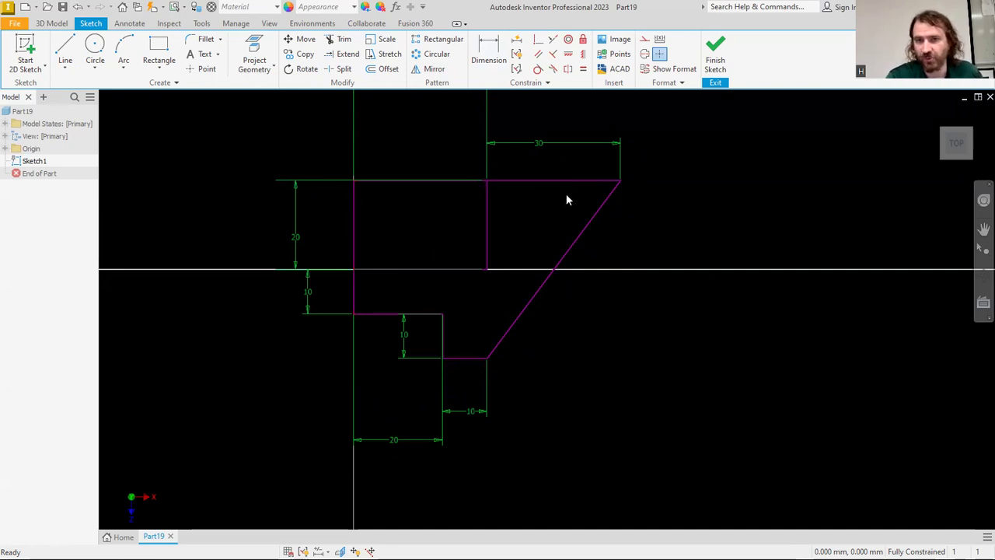
Finish the sketch and extrude the 30 by 20 mm rectangle 30 mm upward.
click(715, 60)
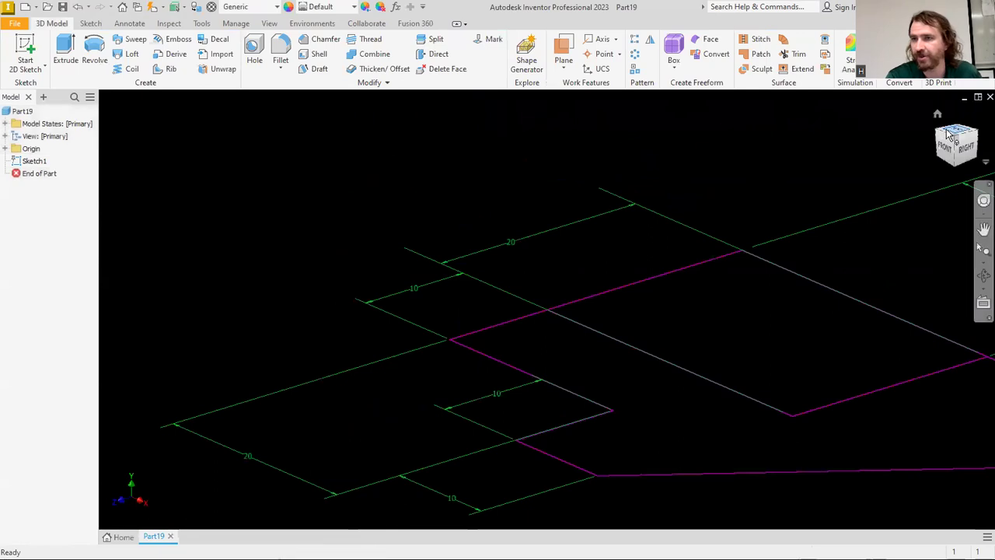
click(958, 150)
click(969, 144)
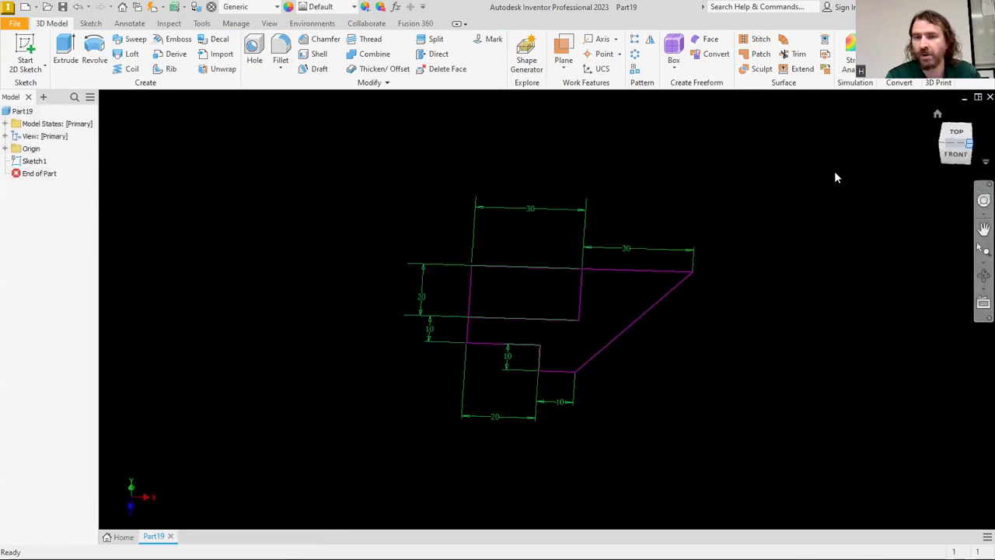
click(62, 49)
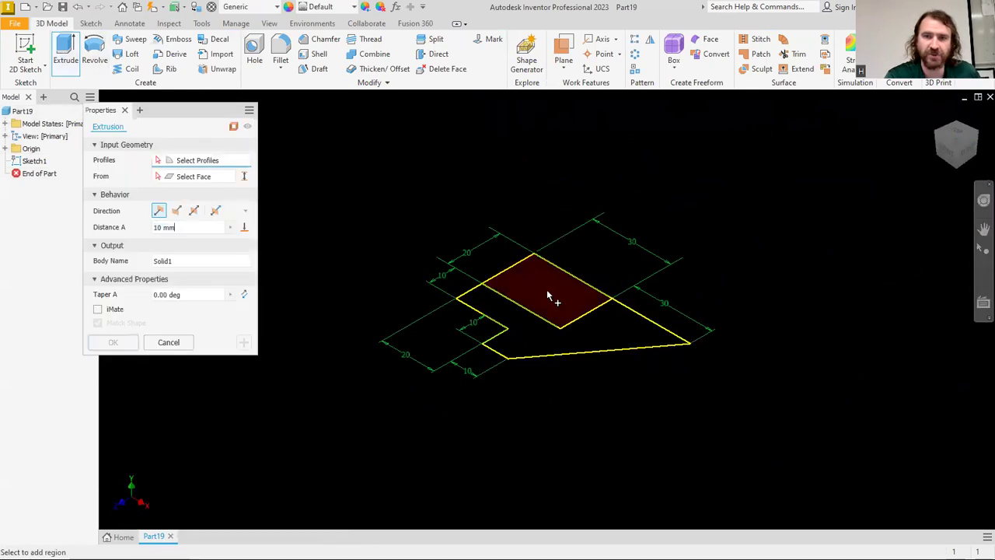
click(546, 290)
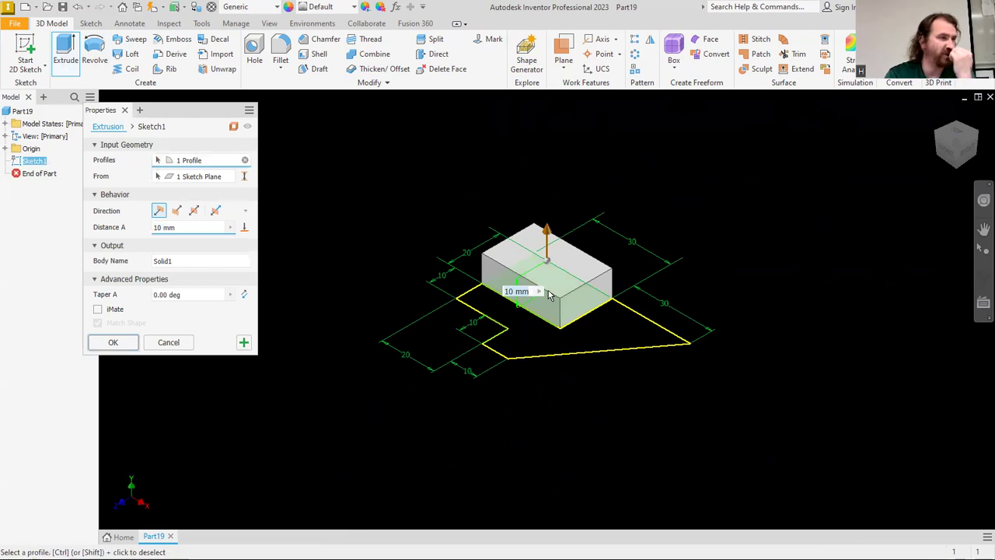
text(30)
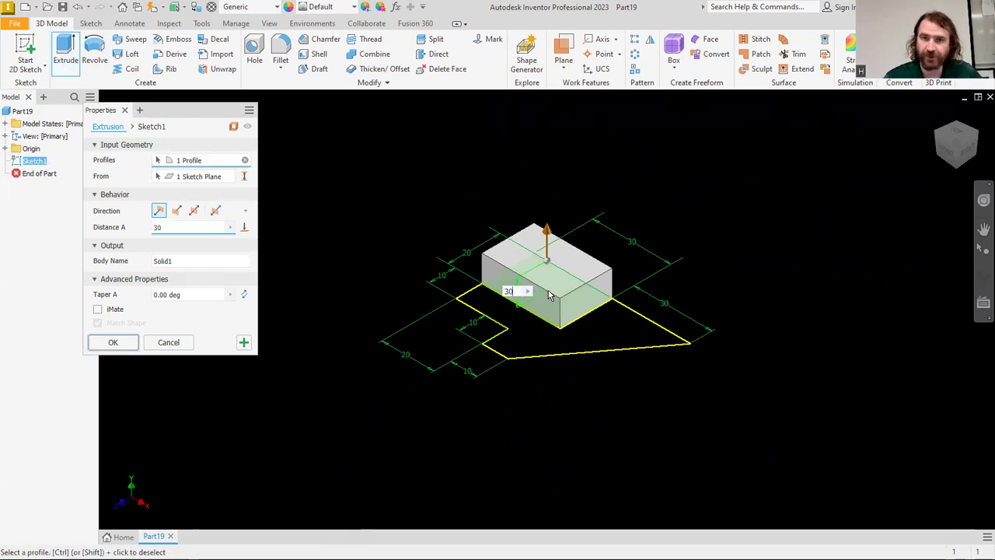
click(243, 343)
Extrude the remaining stepped profile with the slanted side 10 mm upward, joined to the block.
click(559, 351)
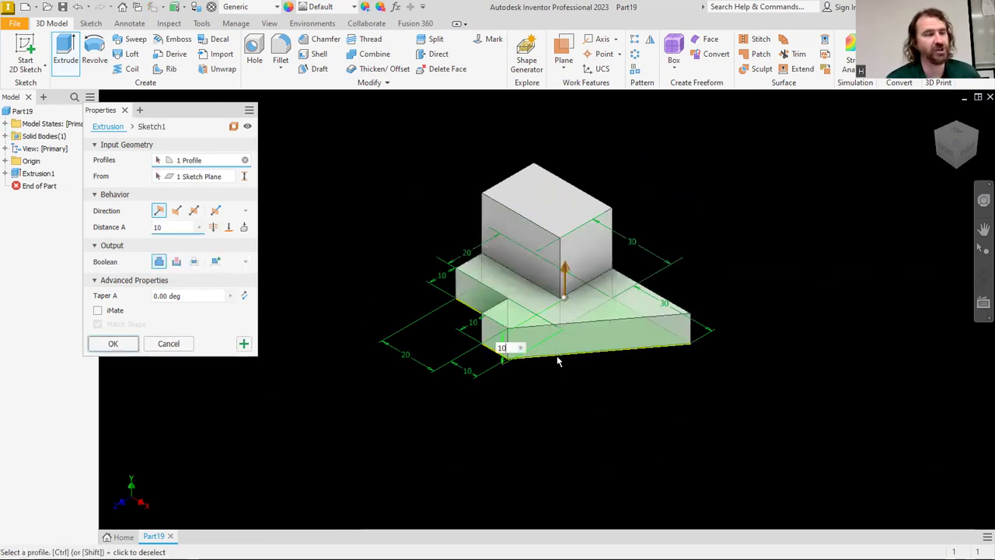
key(Return)
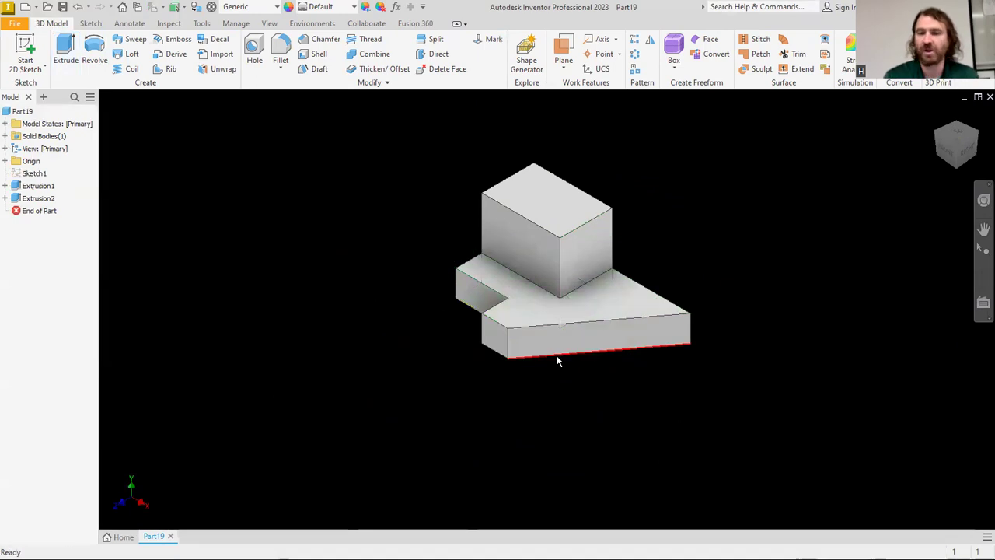
Chamfer the long upper front edge of the rectangular block using two distances, 20 mm and 10 mm.
scroll(610, 214, up, 4)
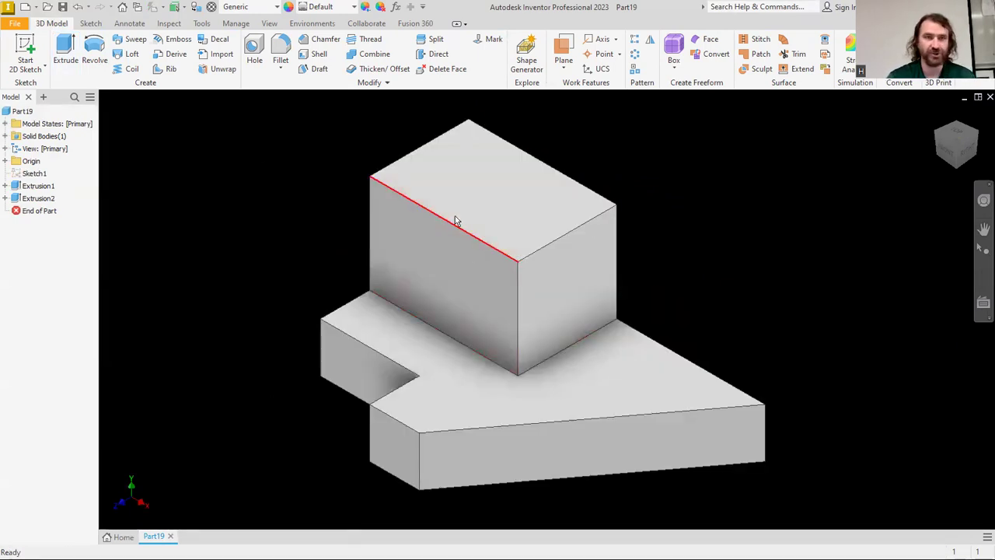
click(323, 39)
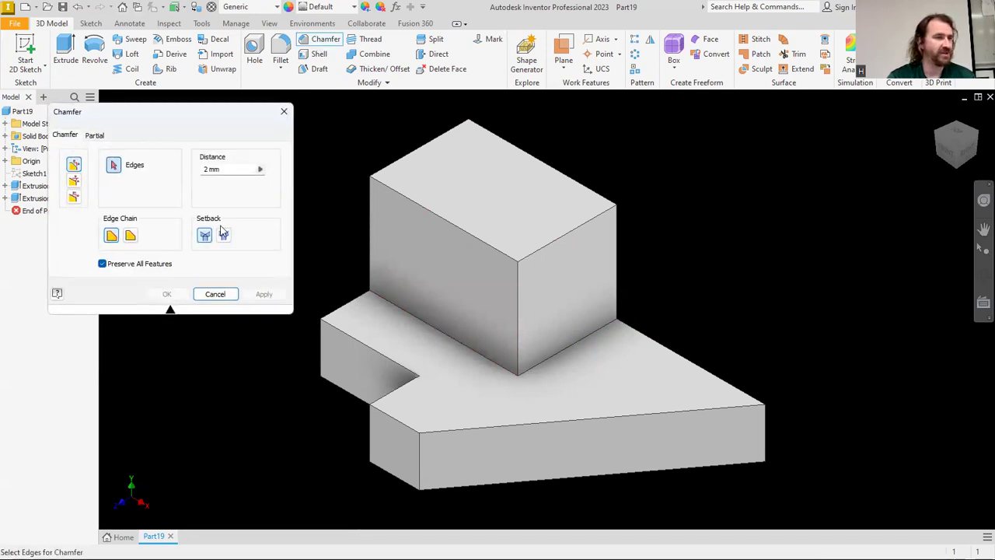
click(74, 197)
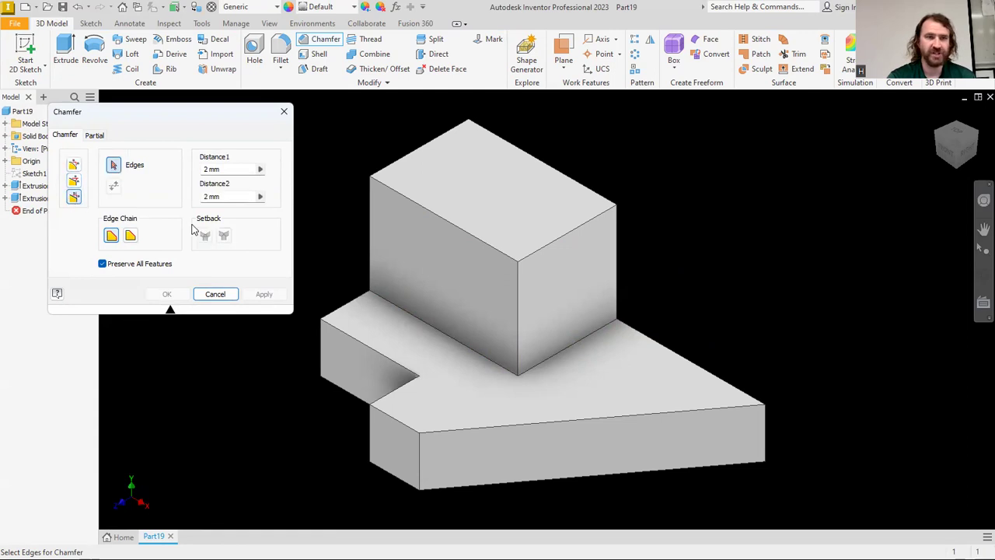
click(430, 214)
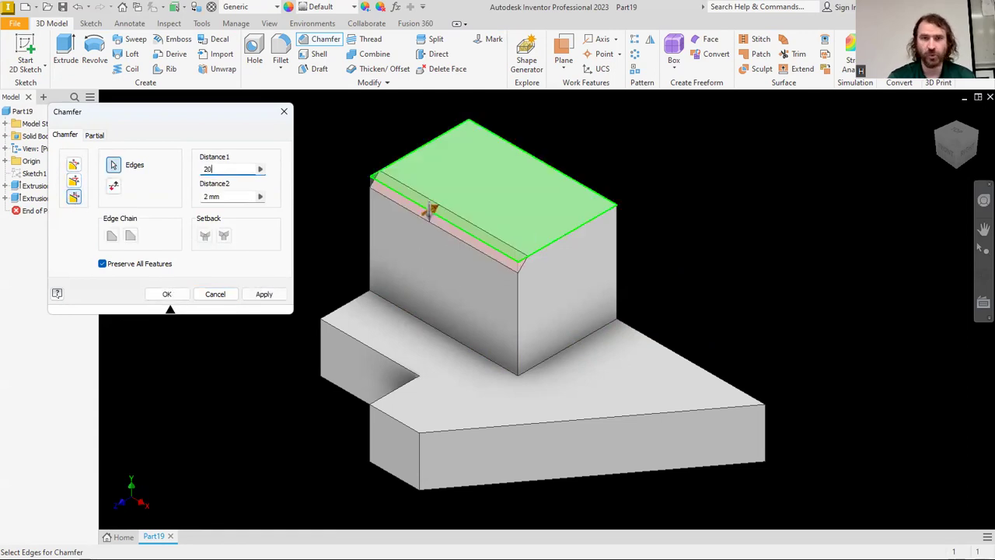
double_click(220, 197)
text(10)
key(Return)
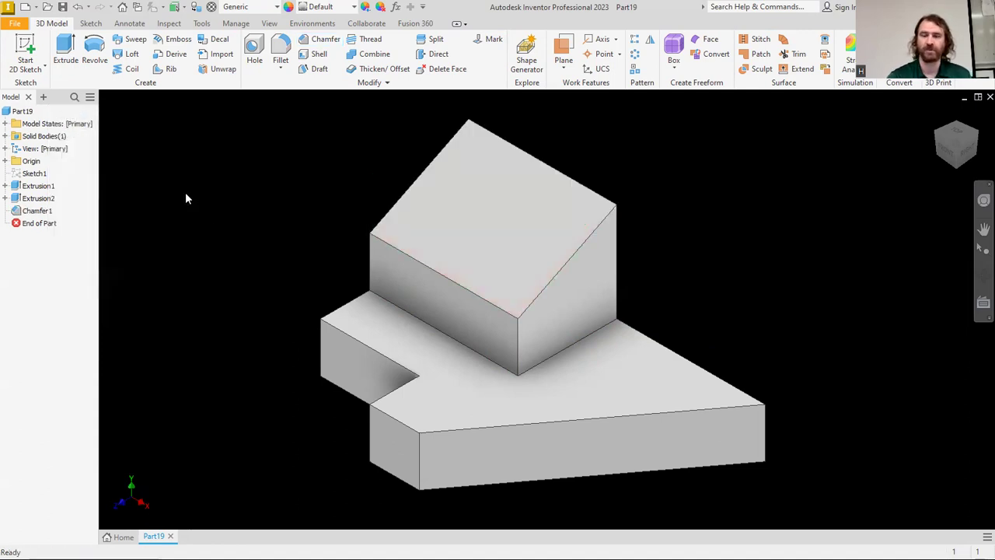
click(939, 124)
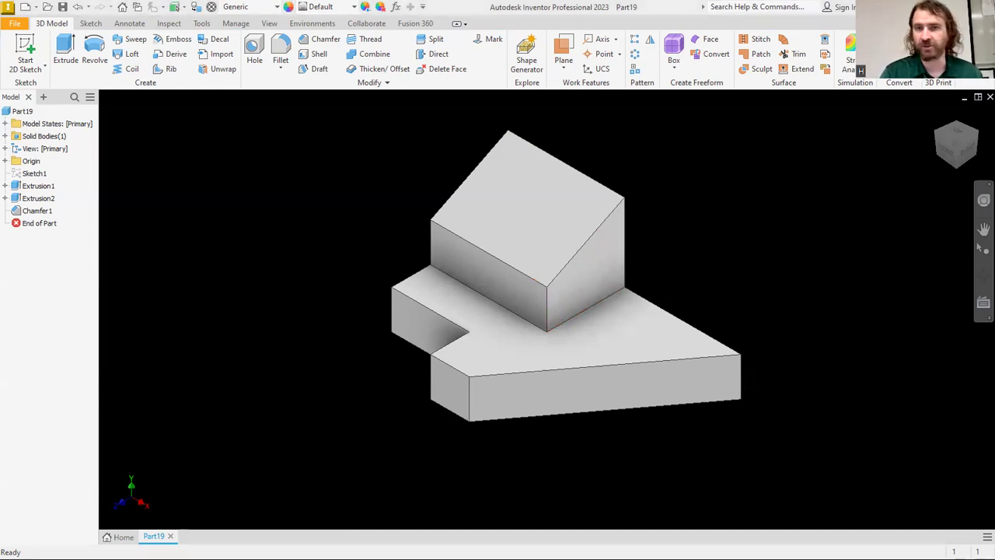
Switch to Adobe Acrobat Reader and examine the dimensions of the SolidWorks Education Lesson 44 drawing in a maximized window.
key(alt+Tab)
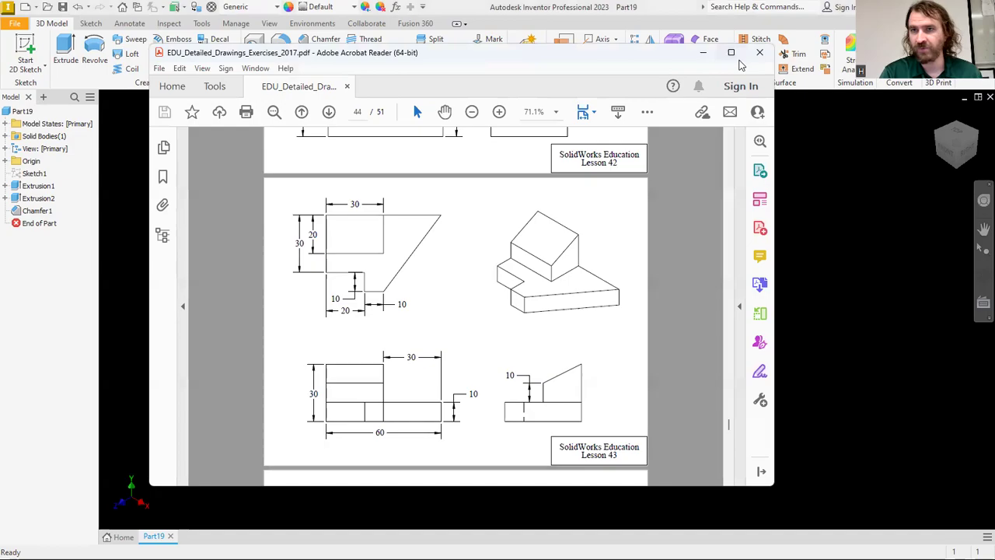
click(737, 58)
scroll(655, 330, down, 5)
scroll(655, 329, down, 6)
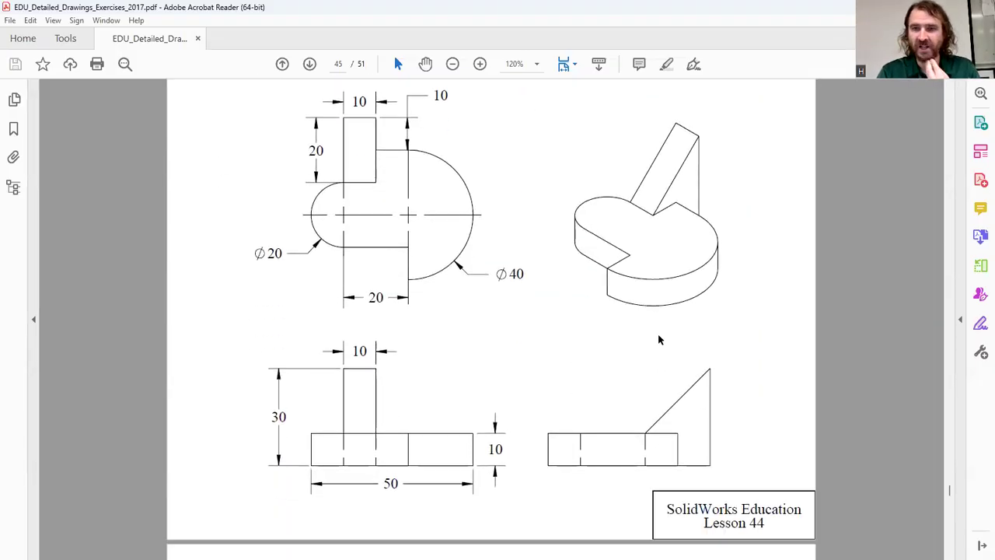
scroll(657, 340, up, 1)
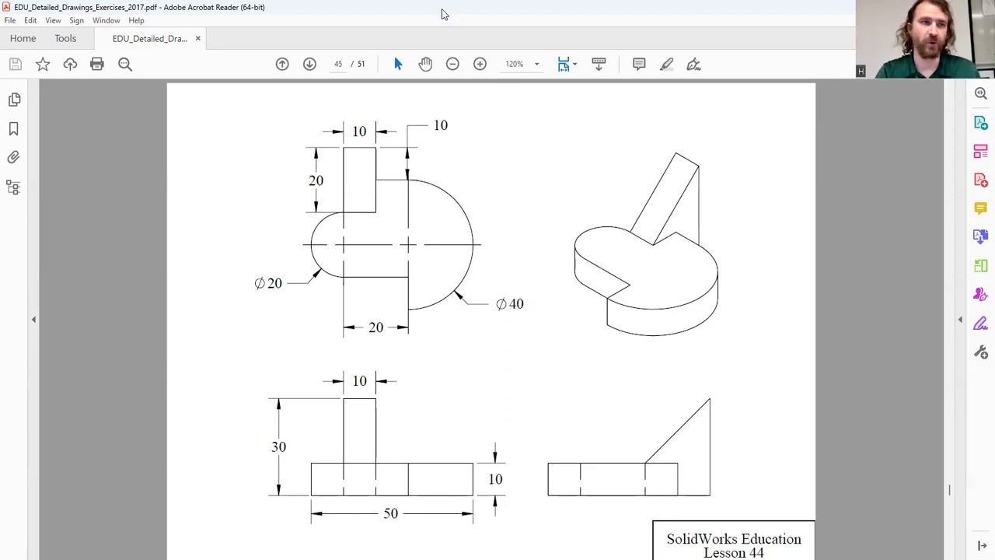
Switch back to Inventor, create a new Standard (mm).ipt part and start a 2D sketch on the XZ plane.
key(alt+Tab)
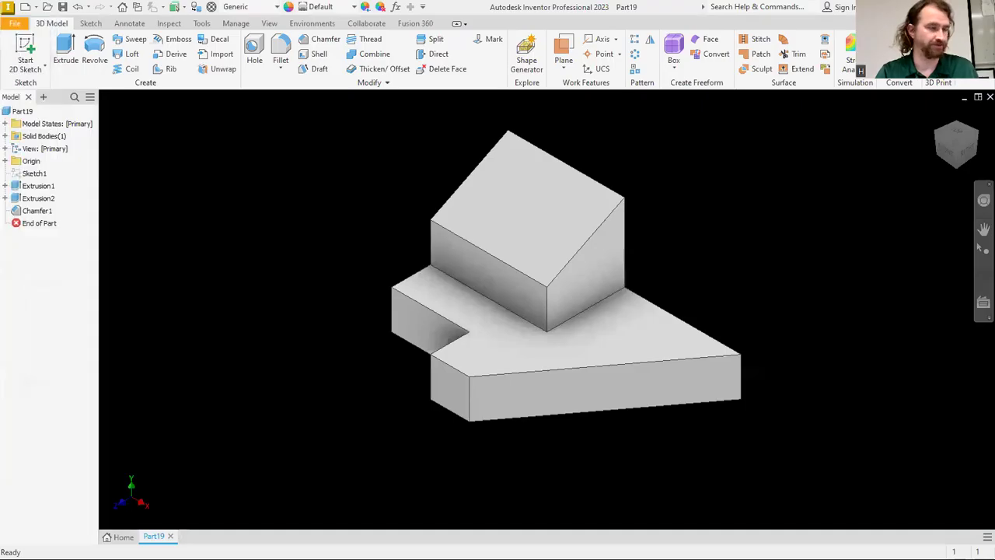
click(26, 7)
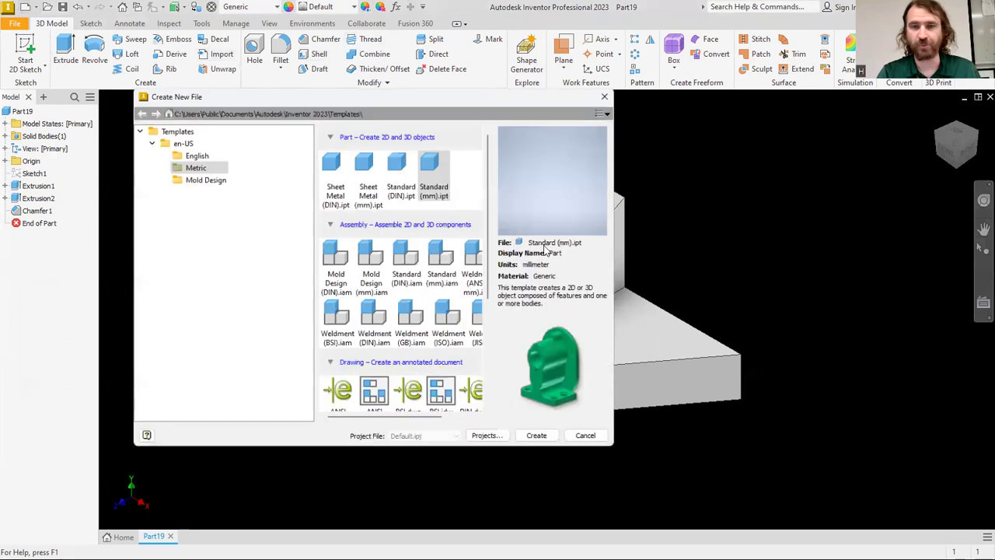
double_click(430, 165)
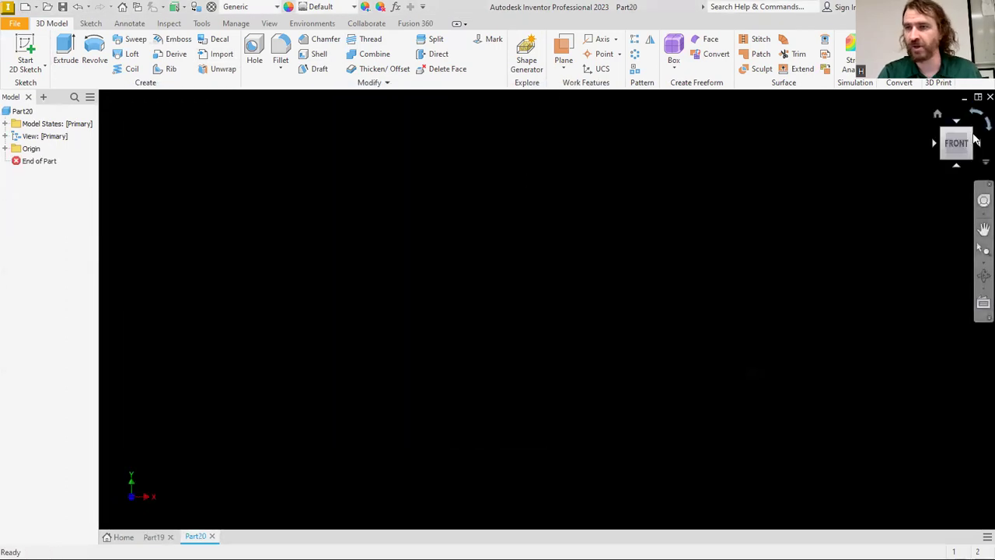
click(25, 49)
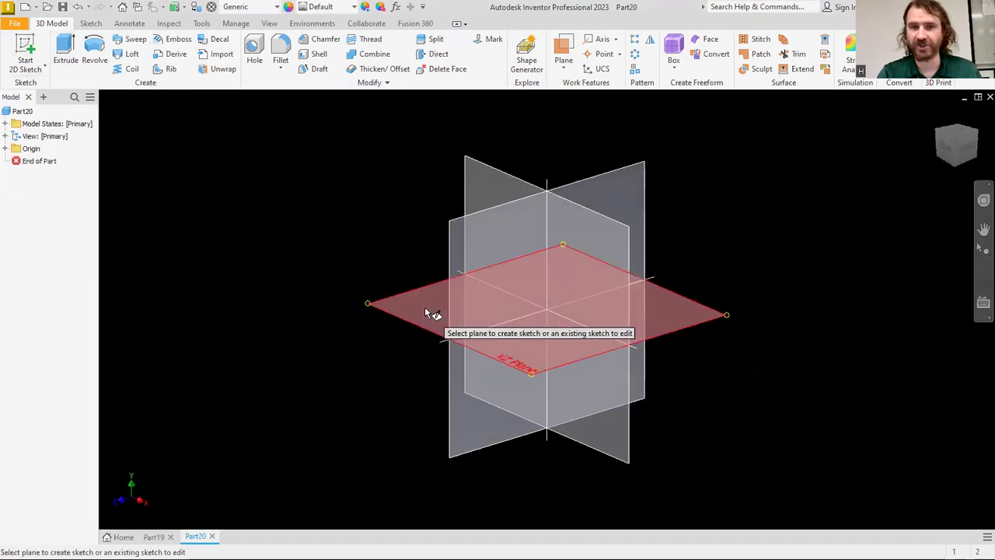
click(425, 309)
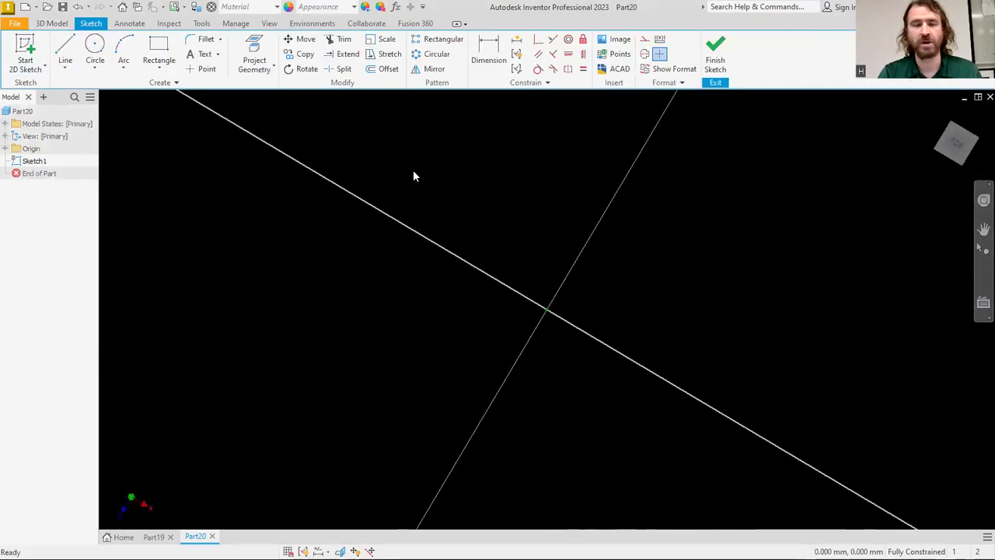
Draw a 20 mm diameter circle centred on the sketch origin and leave the Circle tool.
click(159, 49)
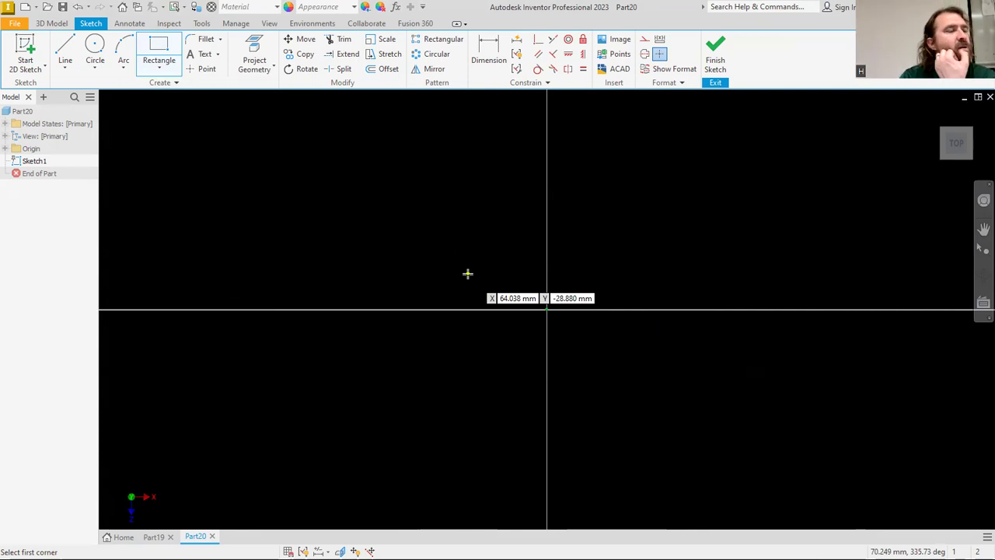
click(94, 52)
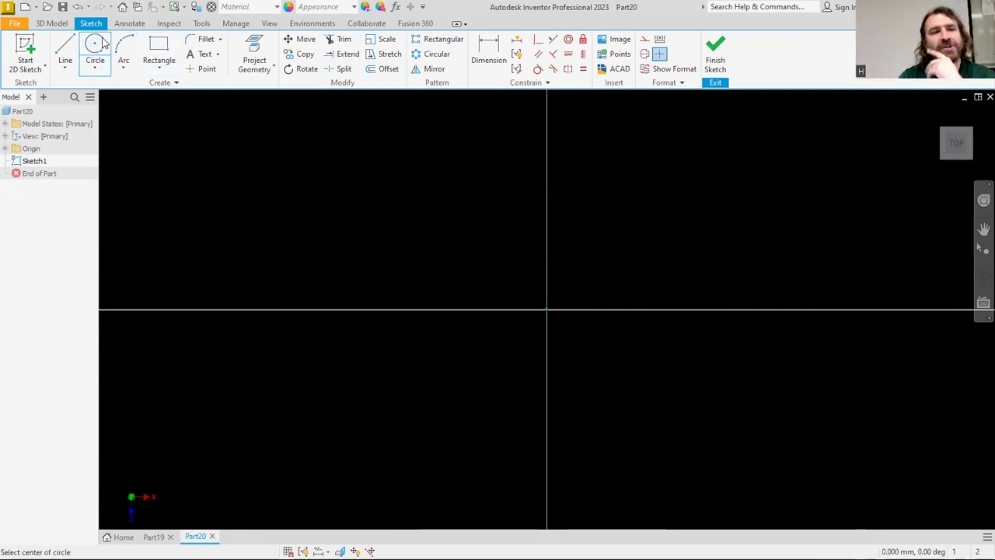
click(546, 309)
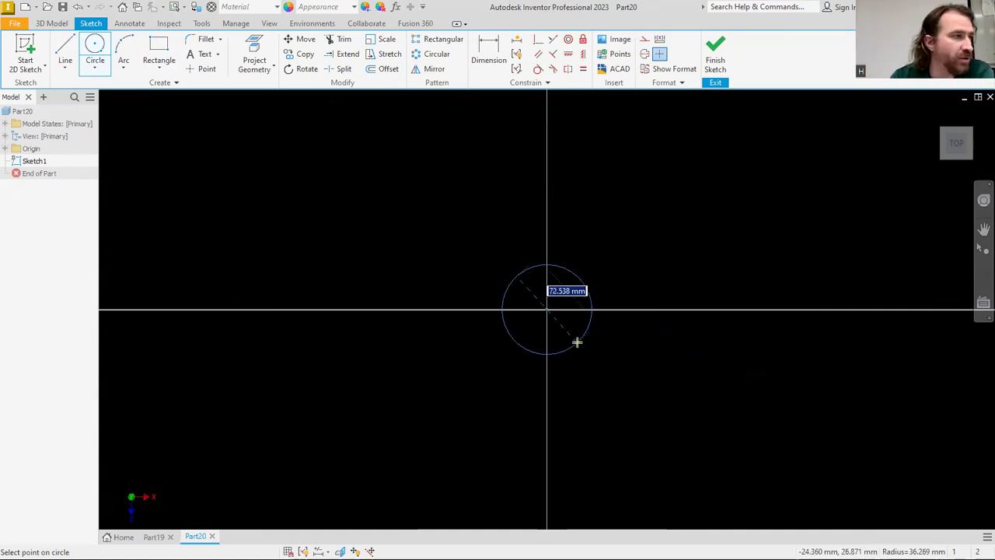
text(20)
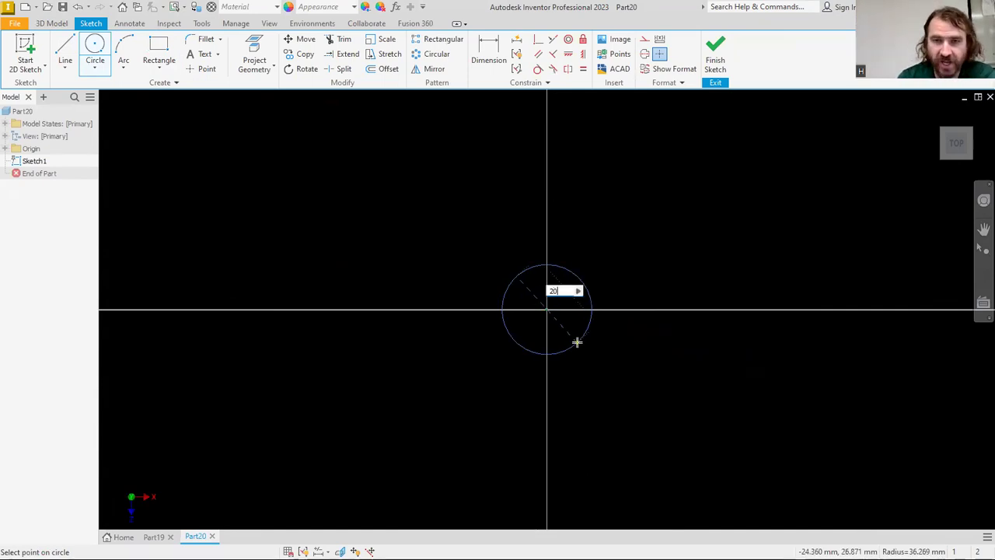
key(Return)
scroll(582, 335, down, 6)
right_click(576, 266)
click(618, 267)
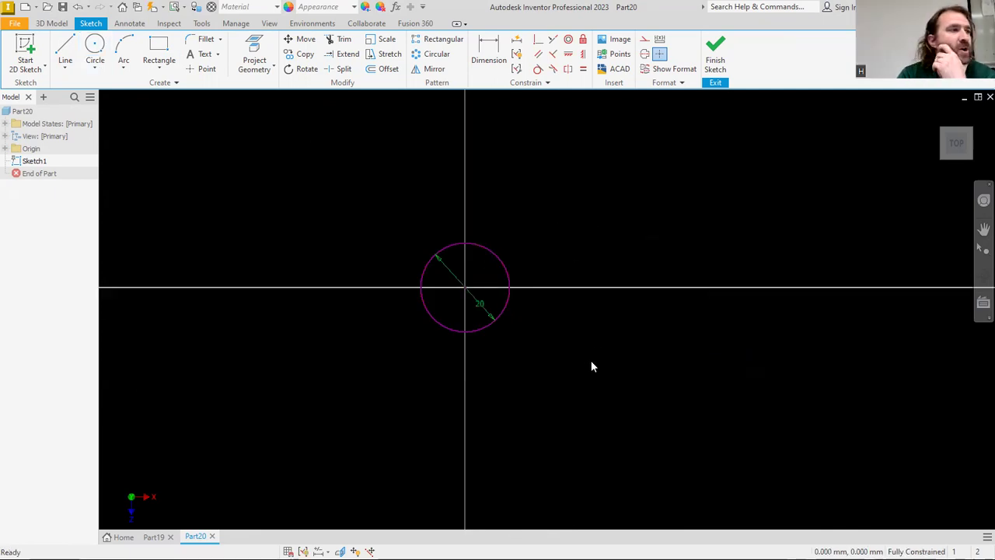
Draw a 10 mm horizontal line rightward from the circle's topmost point and a 20 mm vertical line upward from its end.
click(66, 50)
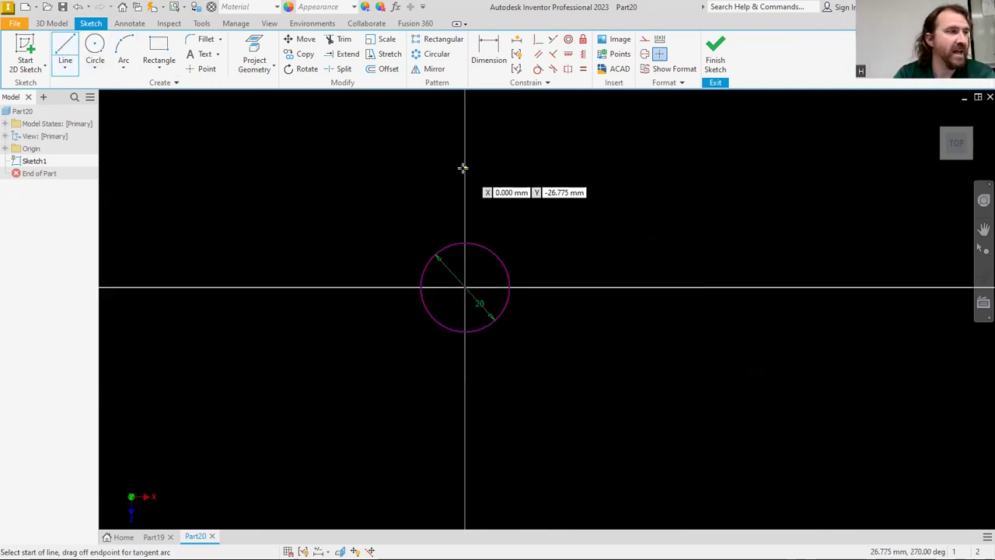
click(467, 243)
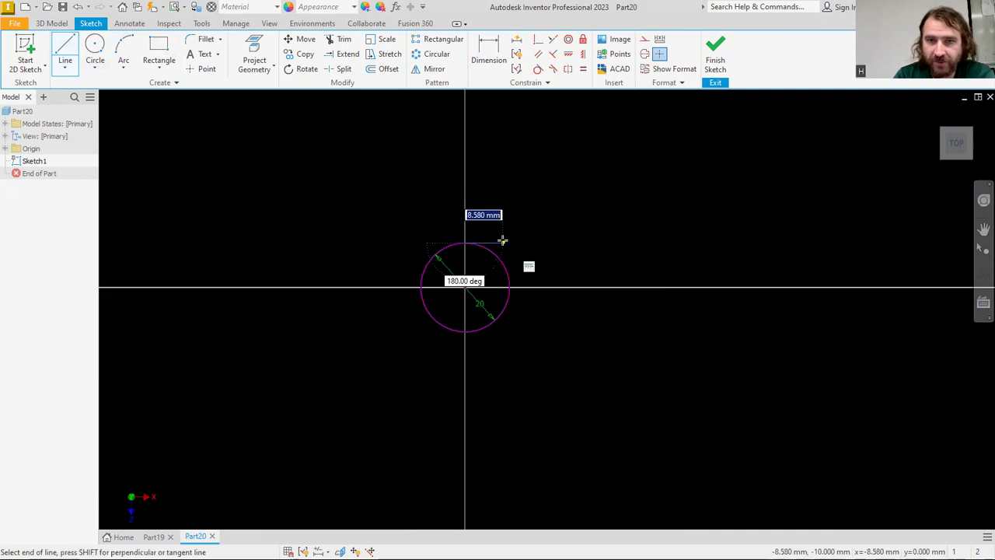
text(10)
key(Return)
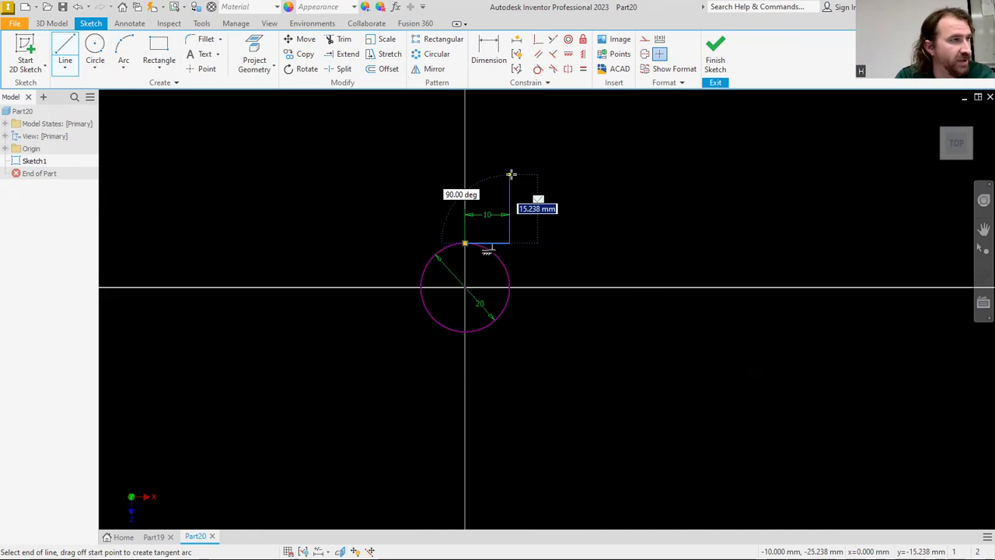
text(20)
key(Return)
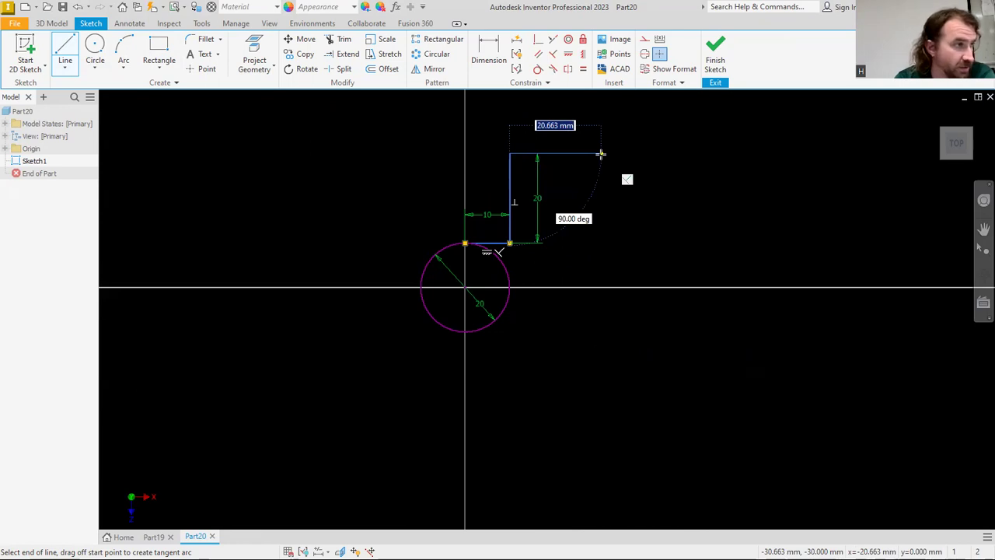
Continue the line chain with a 10 mm horizontal line rightward from the vertical line's upper end and leave the Line tool.
text(20)
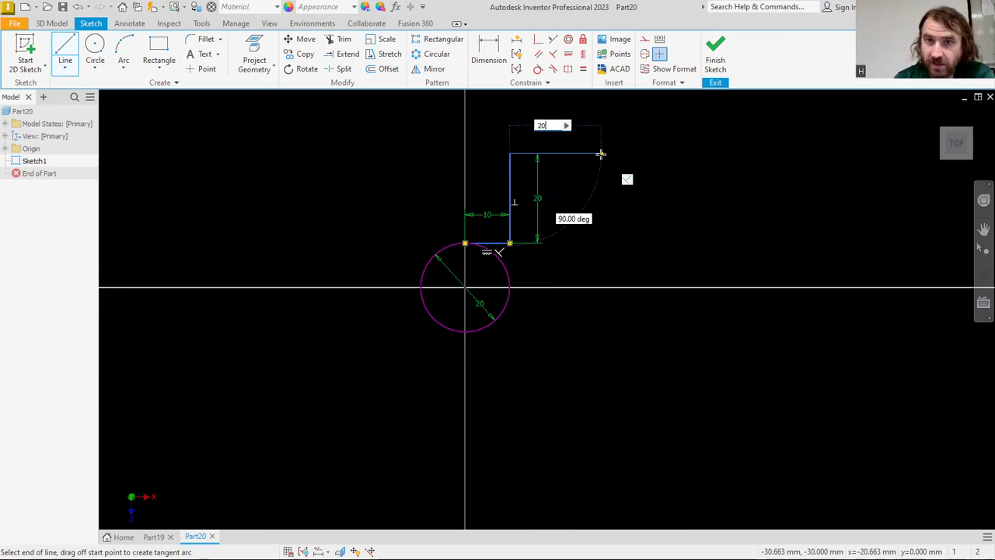
key(BackSpace)
key(BackSpace)
text(10)
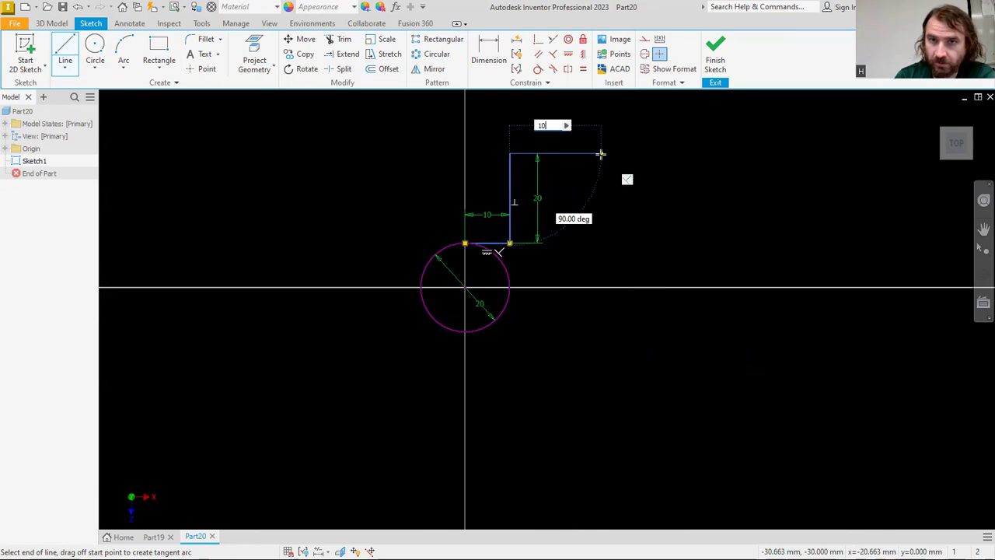
key(Return)
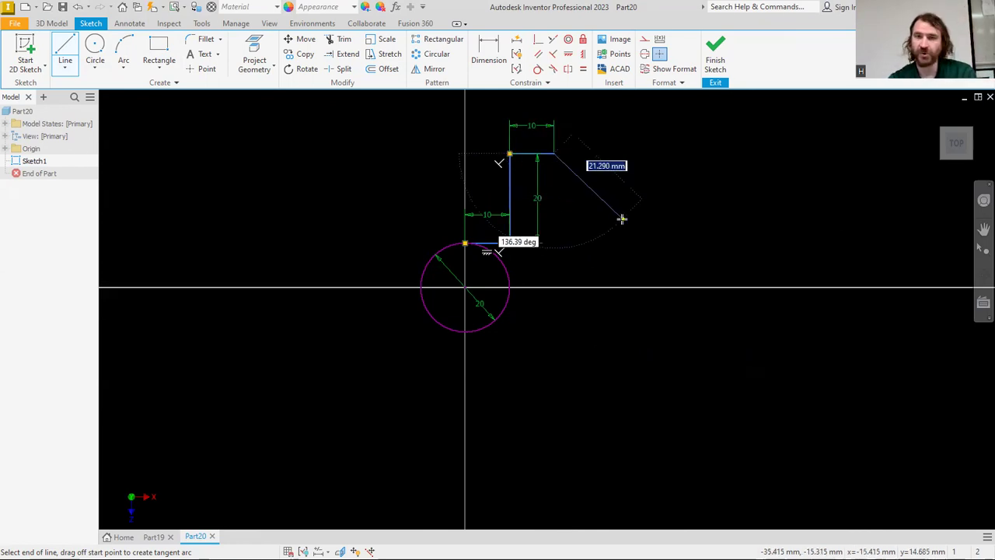
key(Escape)
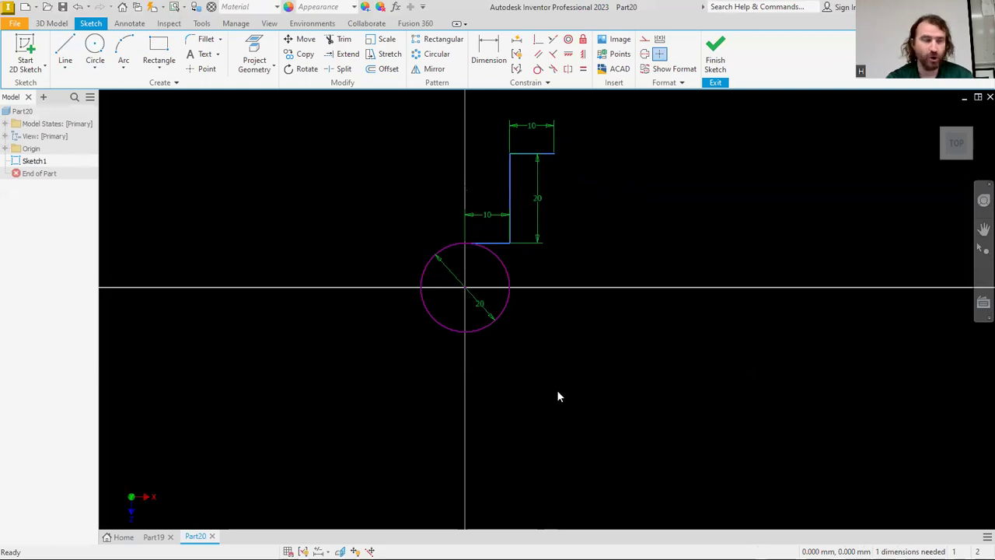
Draw a 40 mm diameter circle centred on the horizontal axis right of the small circle and shift it slightly farther right.
click(95, 51)
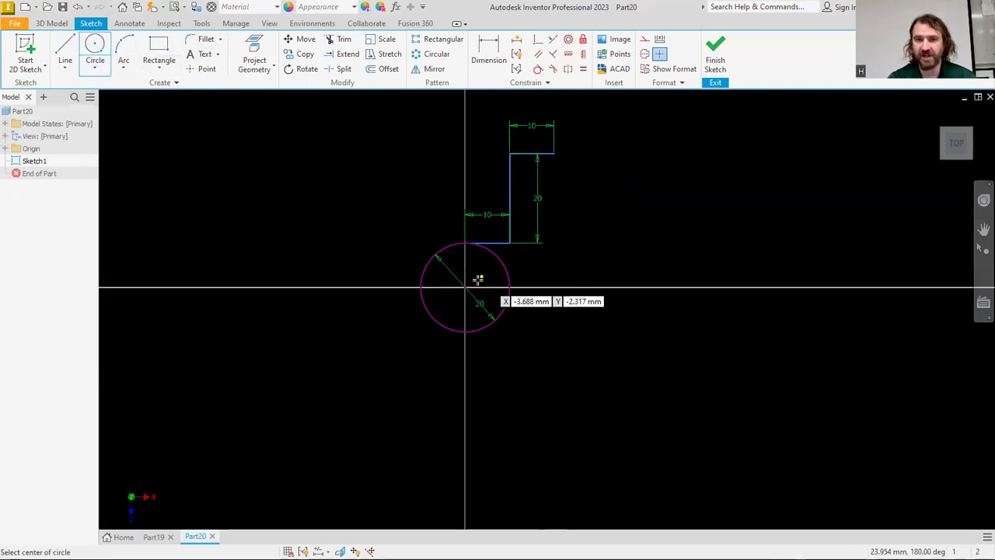
click(595, 287)
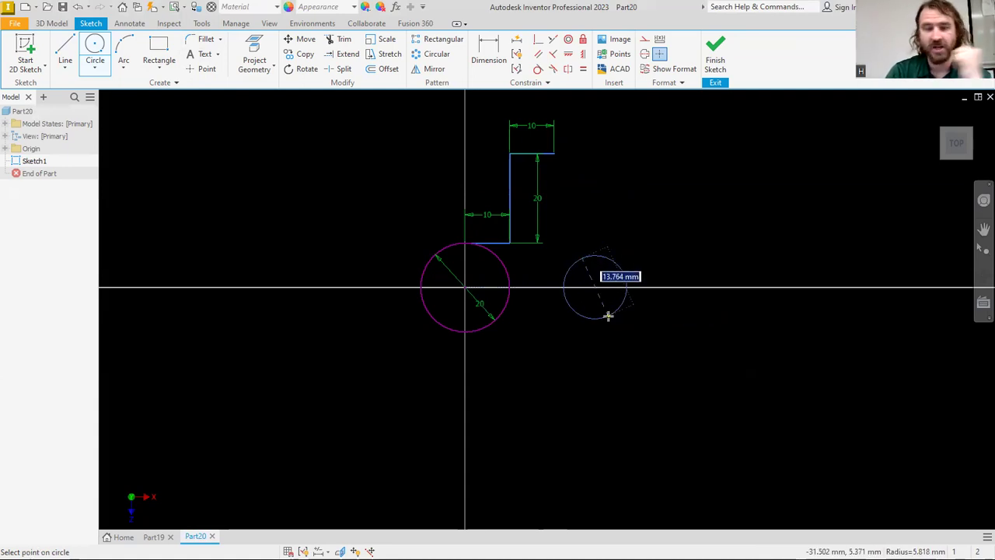
text(40)
key(Return)
right_click(616, 264)
click(657, 264)
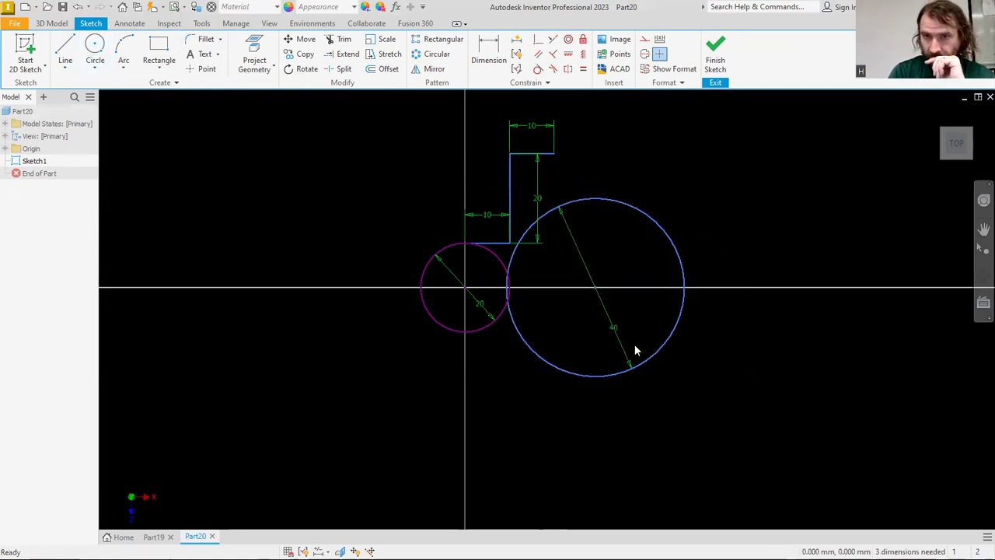
drag(597, 293, 612, 287)
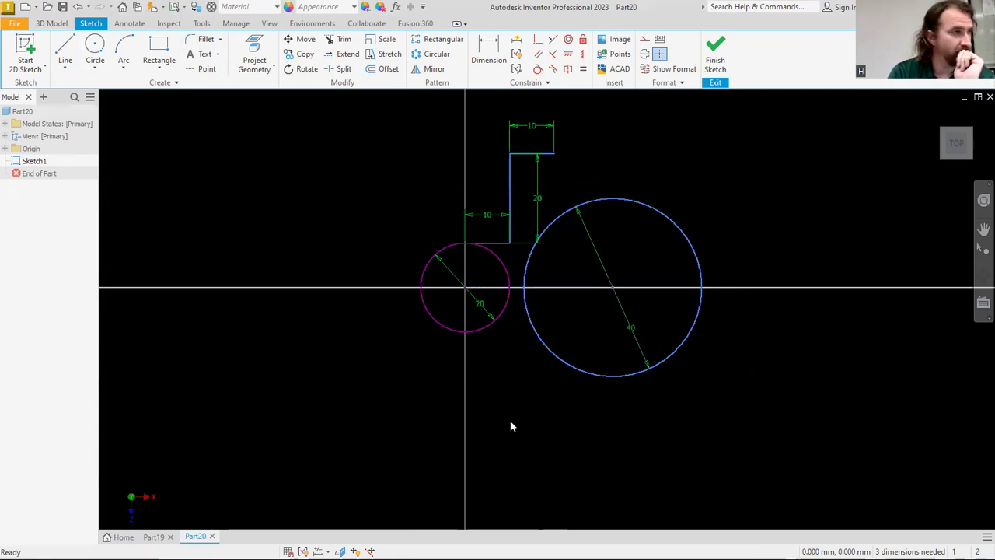
Set the vertical line's length to 10 mm and reposition its dimension and the lower horizontal line's dimension away from the lines.
double_click(536, 199)
text(10)
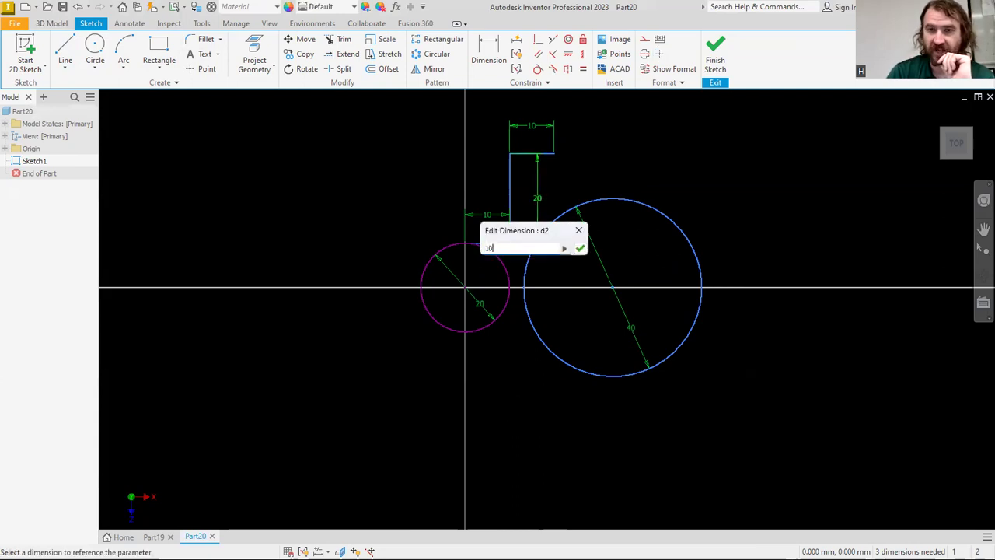
key(Return)
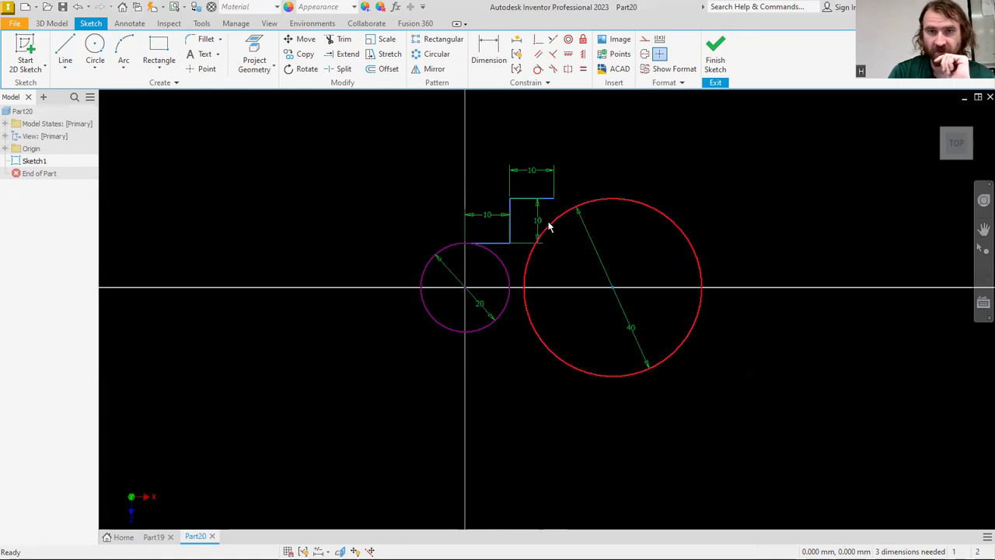
mouse_move(538, 222)
mouse_down()
mouse_move(482, 222)
mouse_move(492, 172)
mouse_up()
drag(485, 216, 428, 215)
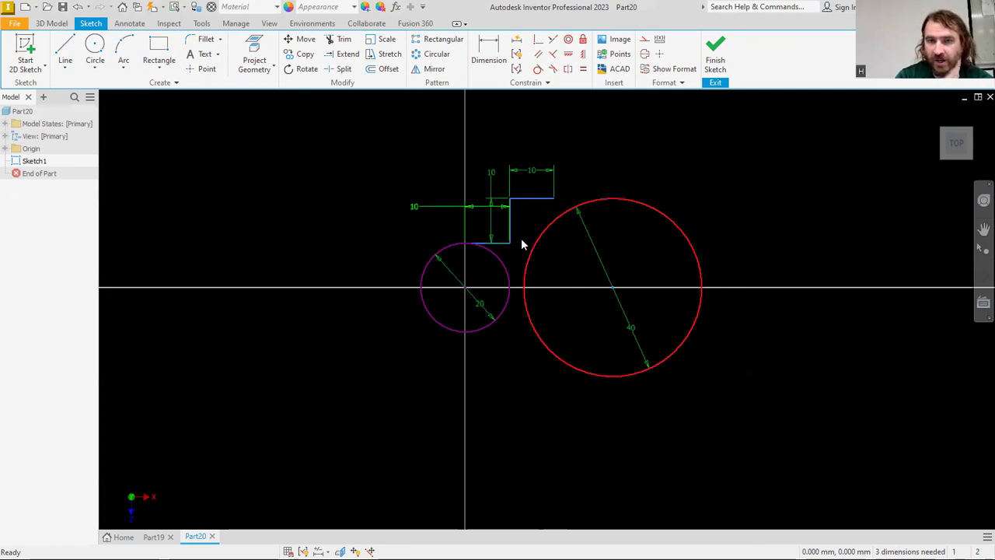
Dimension the horizontal distance between the centres of the small and large circles as 20 mm.
double_click(491, 176)
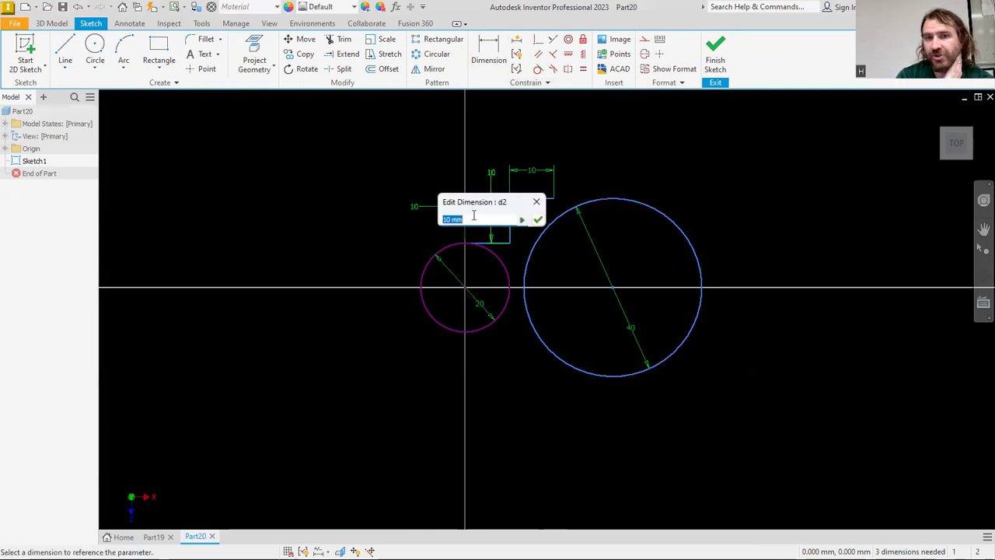
click(535, 219)
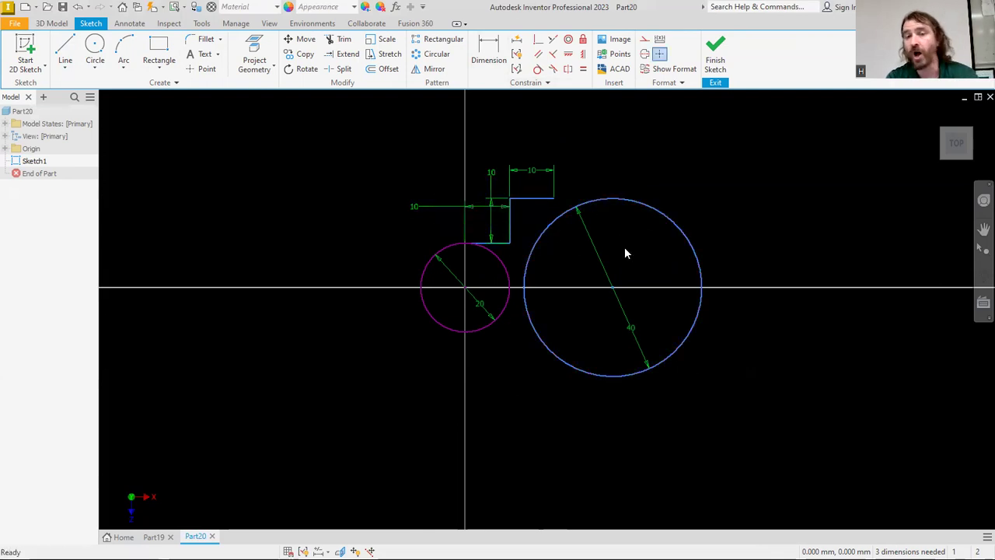
click(488, 54)
click(614, 288)
click(540, 456)
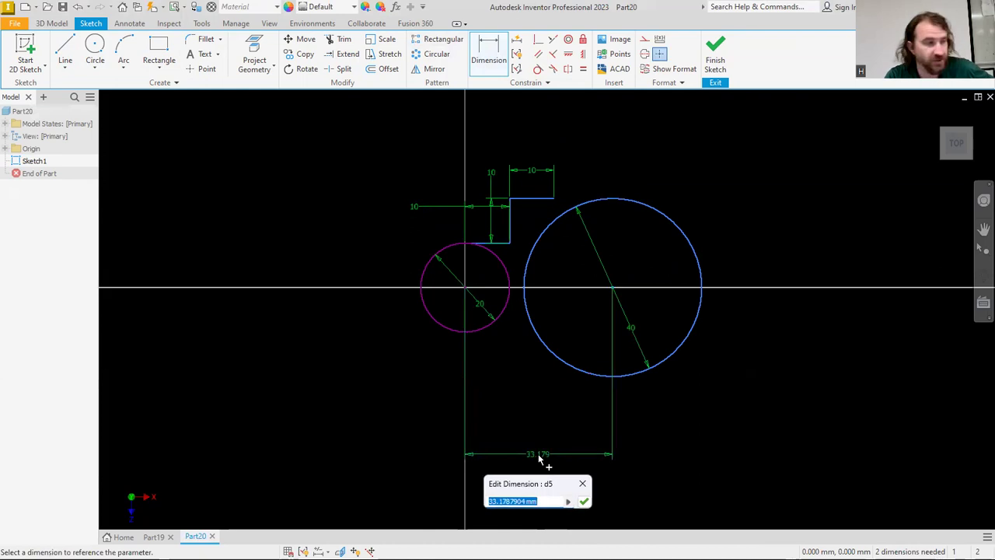
text(20)
key(Return)
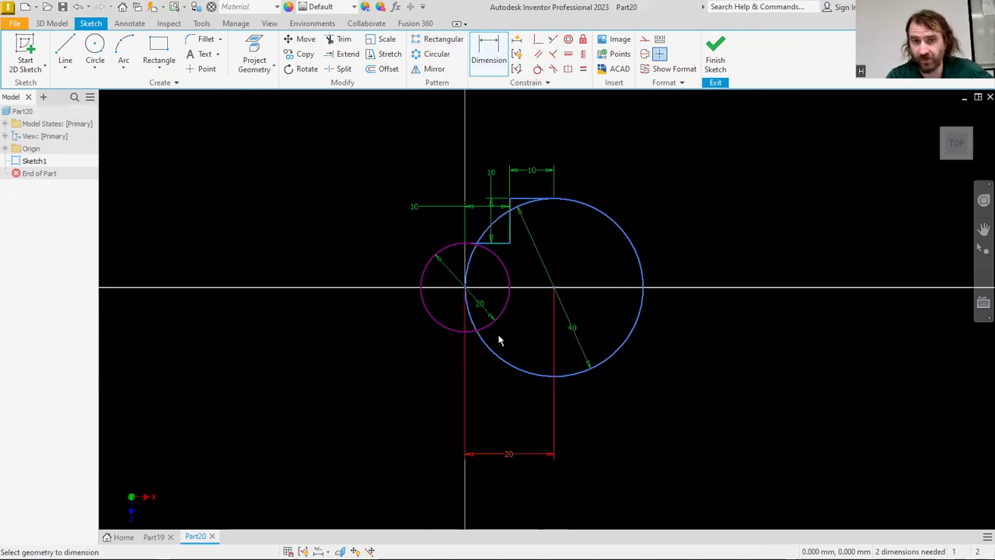
right_click(611, 165)
click(644, 160)
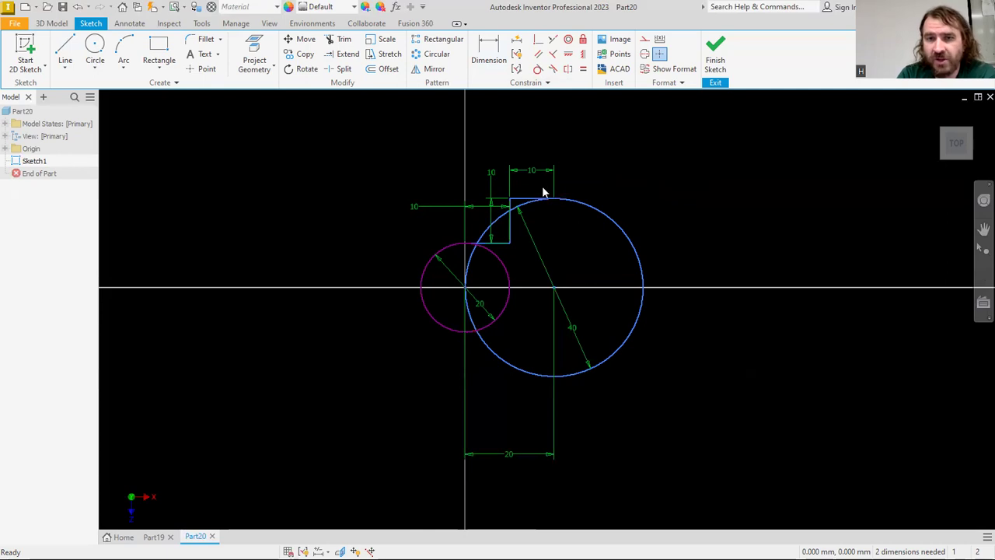
Apply a tangent constraint between the upper horizontal line and the large circle.
scroll(544, 192, up, 6)
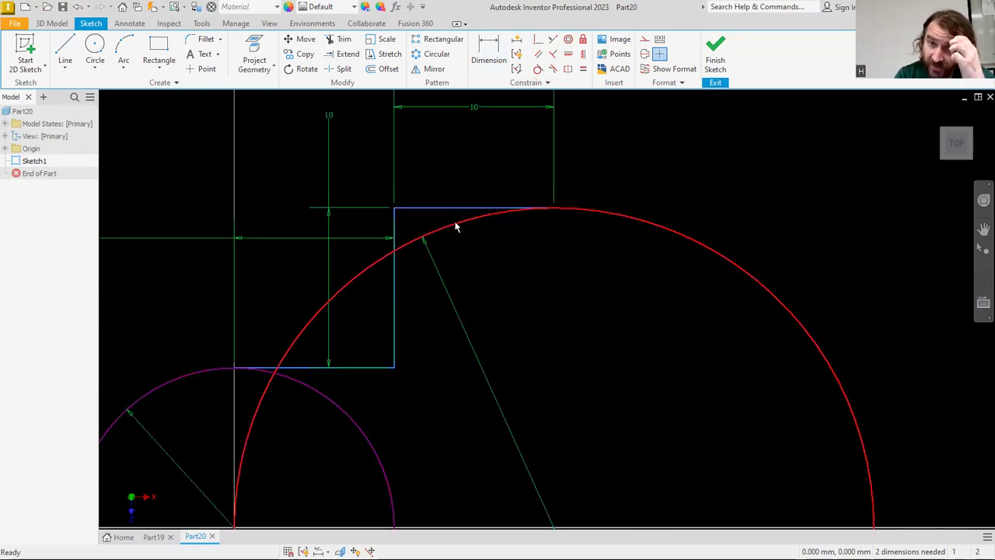
click(536, 69)
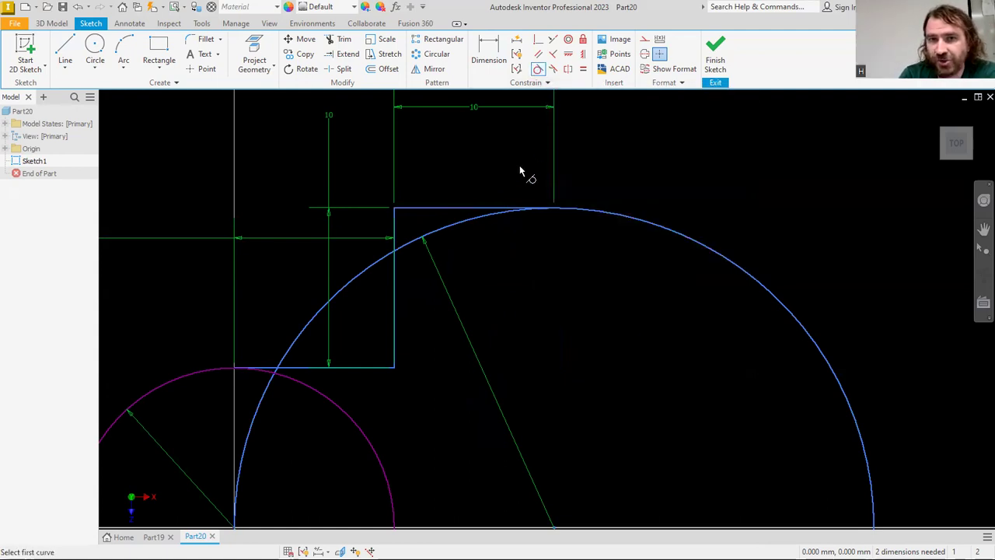
click(483, 207)
click(498, 222)
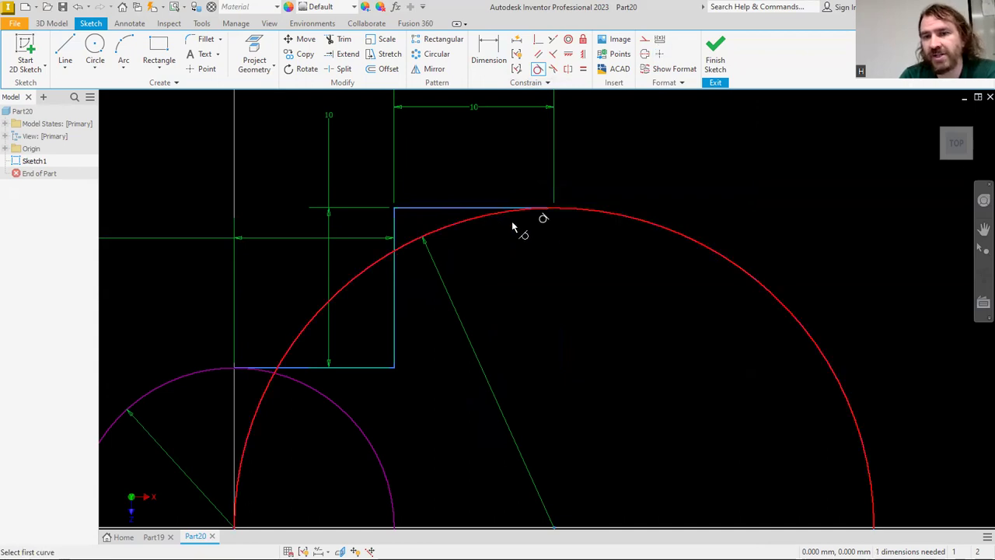
right_click(616, 143)
click(655, 145)
Move the 20 mm centre-distance dimension from below the circles to above the profile.
scroll(519, 468, down, 3)
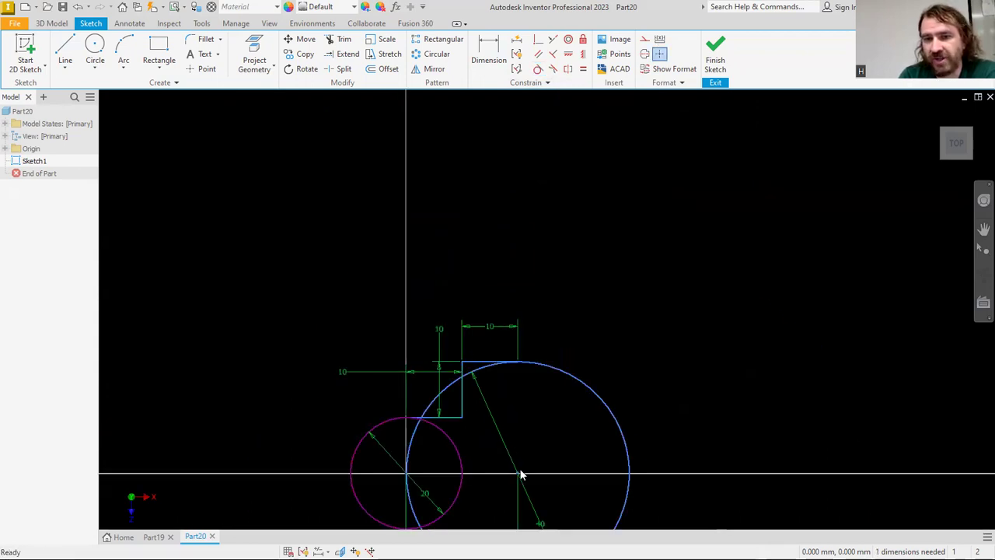
key(Home)
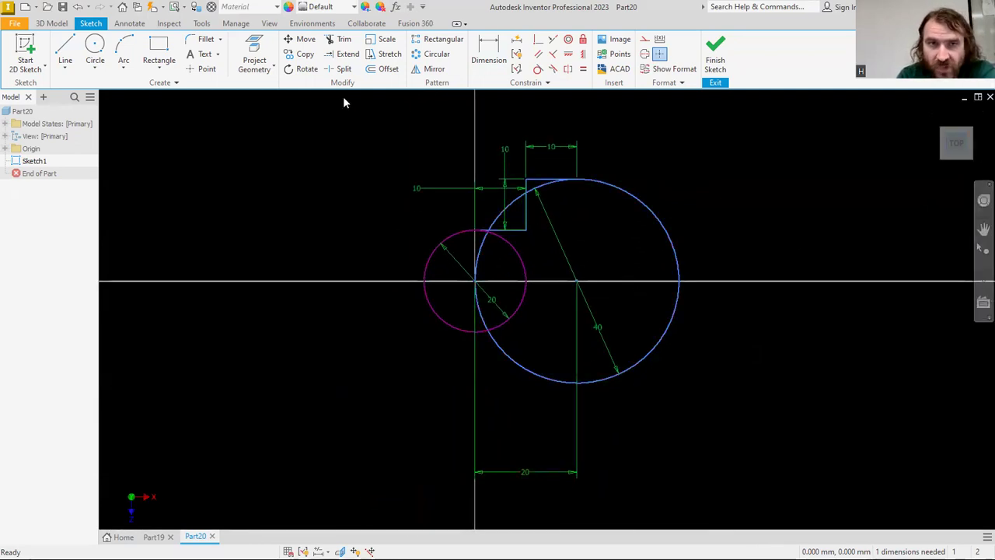
click(65, 51)
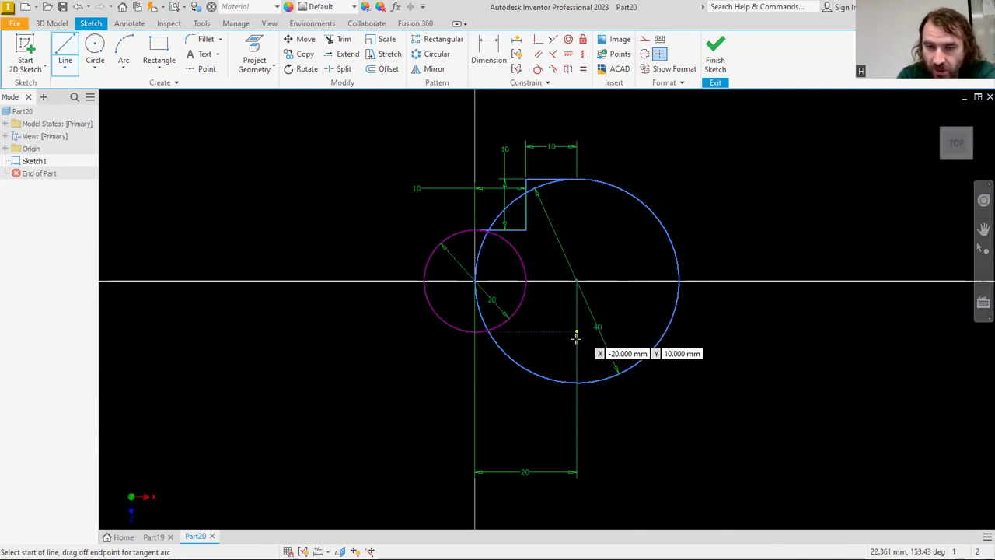
right_click(595, 393)
key(Escape)
drag(527, 477, 513, 121)
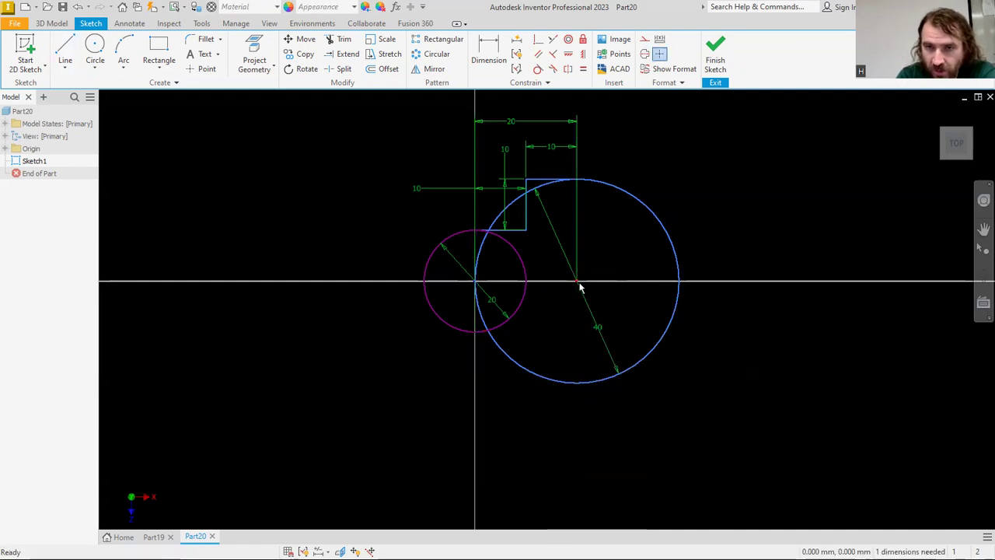
Draw a 10 mm vertical line upward from the large circle's lowest point and a 20 mm horizontal line leftward to the small circle's lowest point.
click(66, 48)
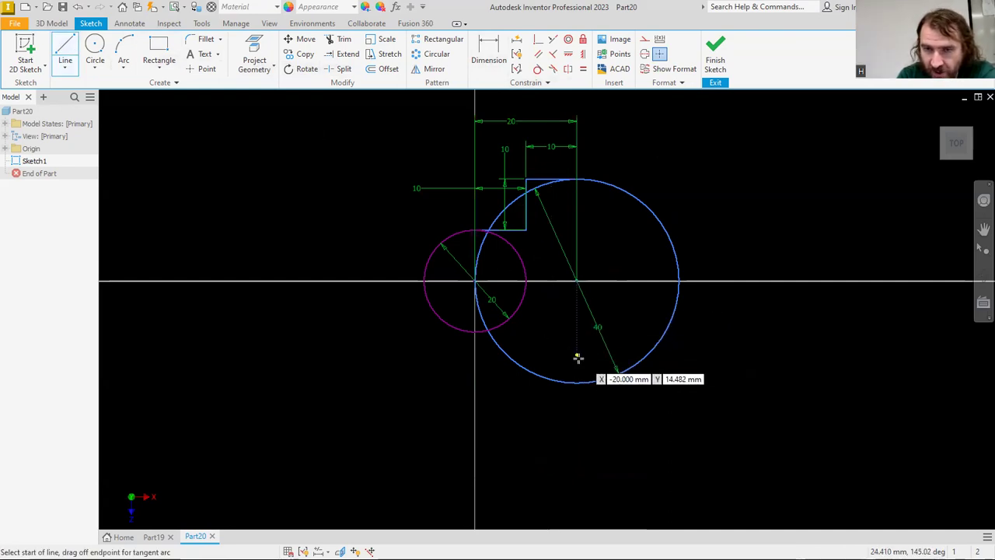
click(576, 384)
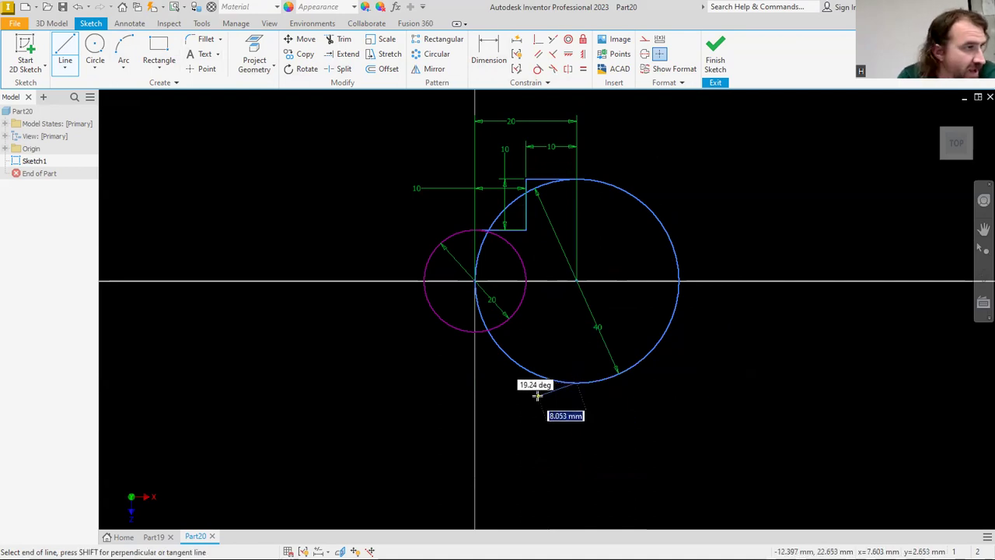
click(578, 337)
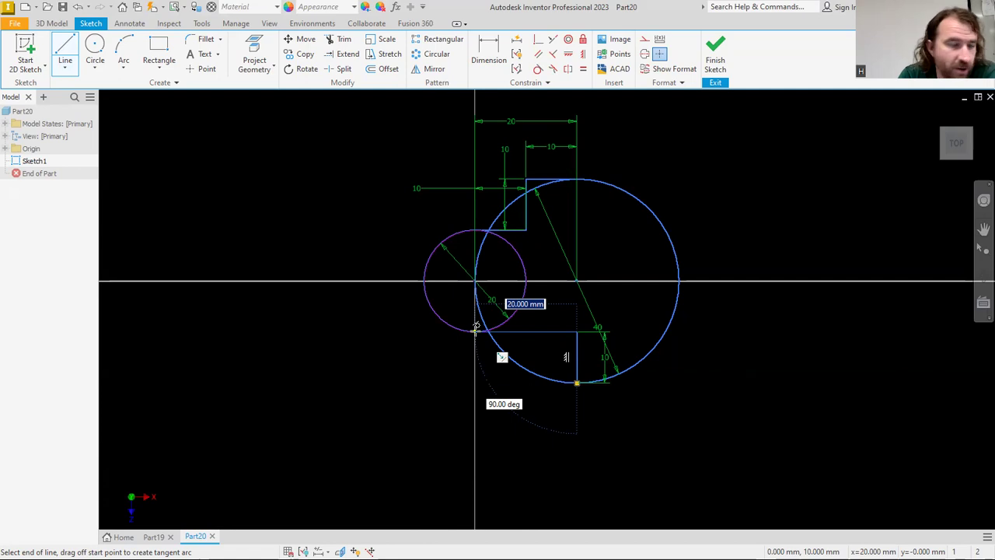
right_click(440, 388)
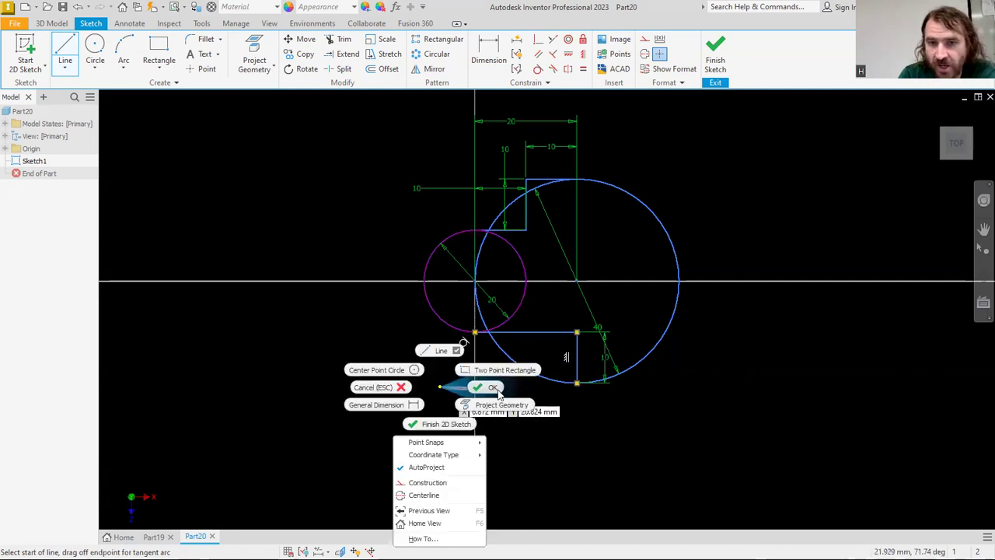
click(499, 392)
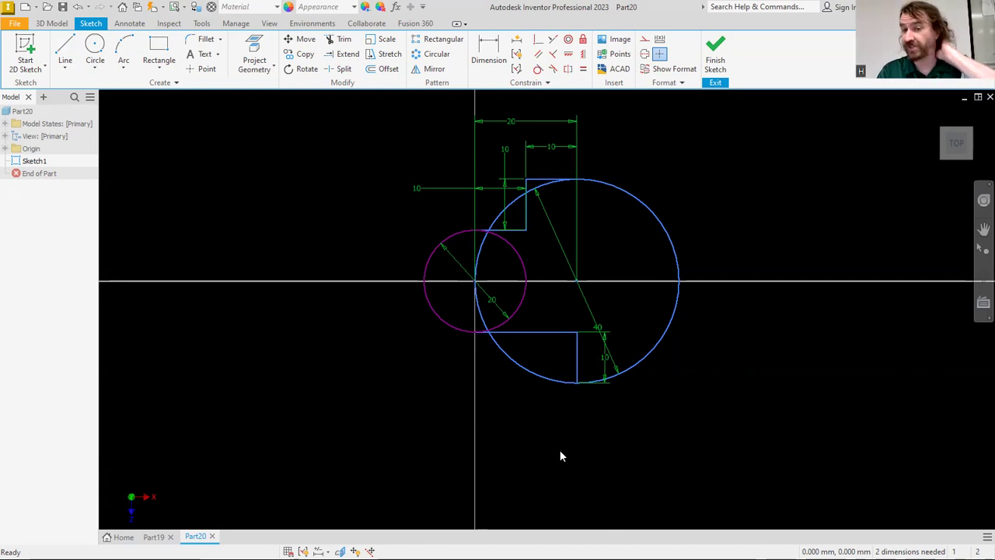
Trim away the large circle's arcs above the lower horizontal line on its left half and the small circle's right-hand arc.
click(342, 40)
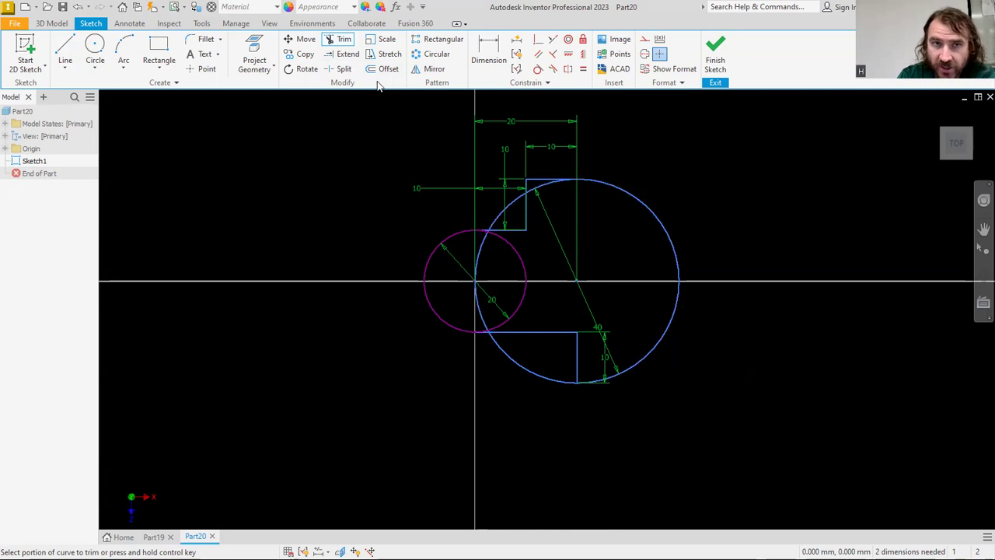
click(514, 208)
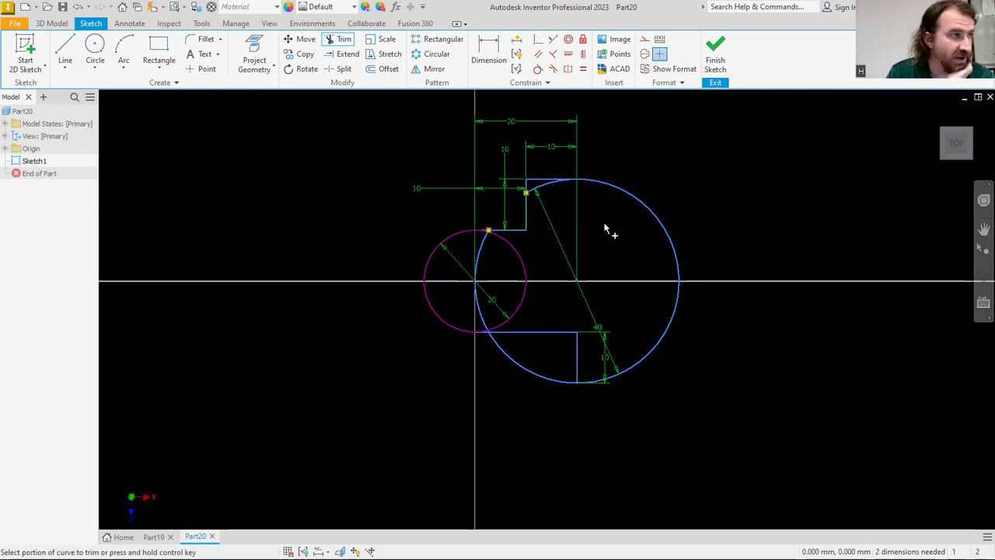
scroll(606, 227, up, 3)
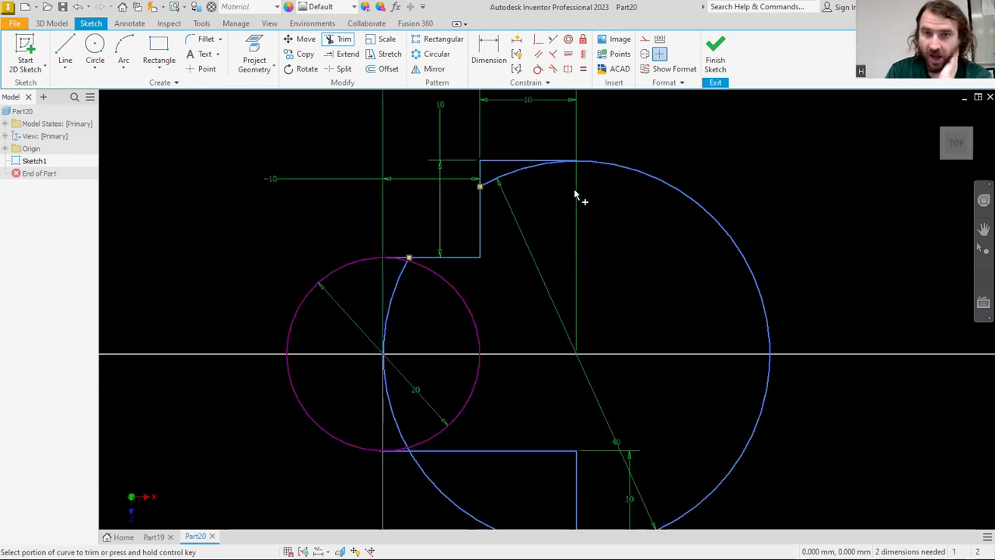
click(521, 174)
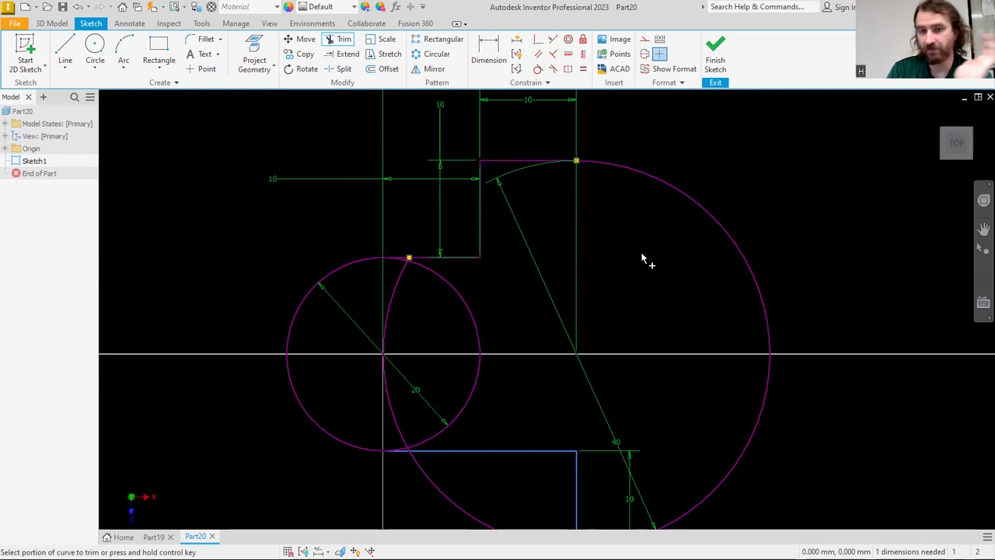
scroll(631, 269, down, 2)
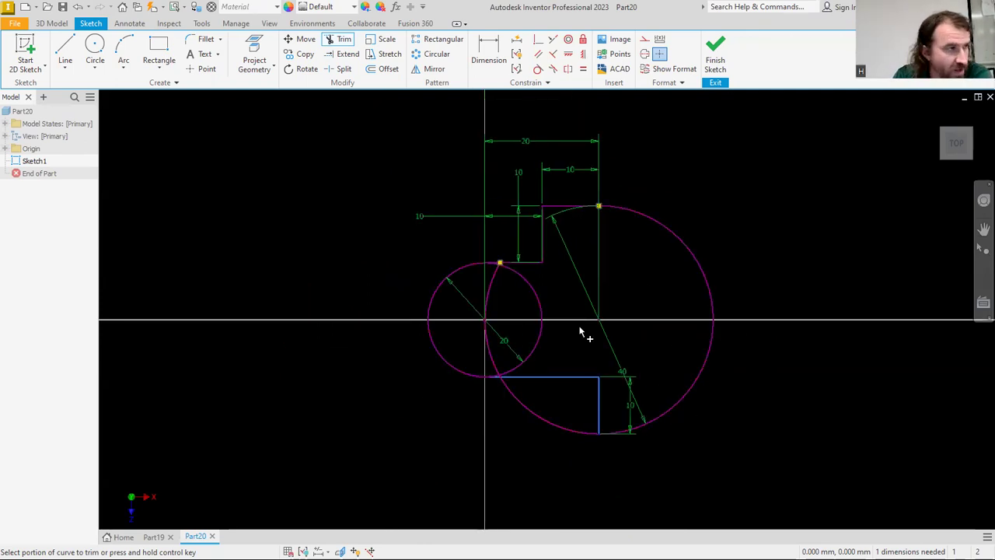
click(493, 289)
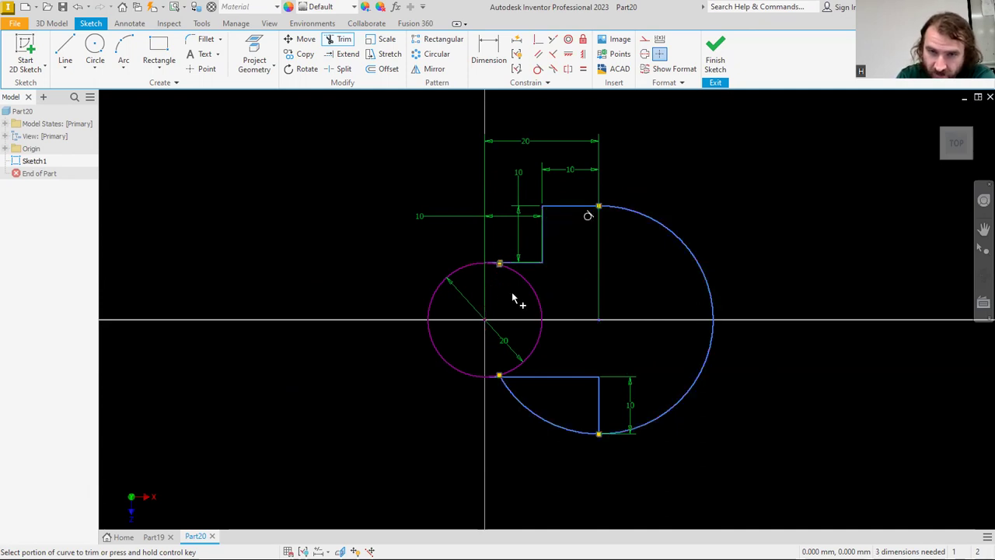
click(542, 305)
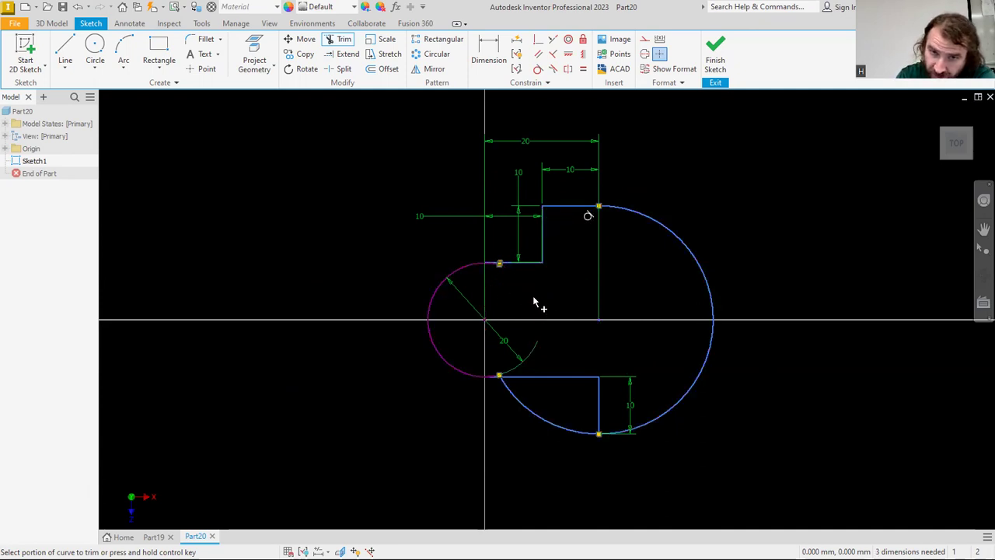
Trim the small circle's leftover sliver beside the upper stepped line back to the circle's topmost point.
scroll(506, 272, up, 10)
scroll(497, 247, up, 3)
scroll(705, 280, down, 2)
click(715, 270)
click(584, 285)
scroll(615, 343, down, 5)
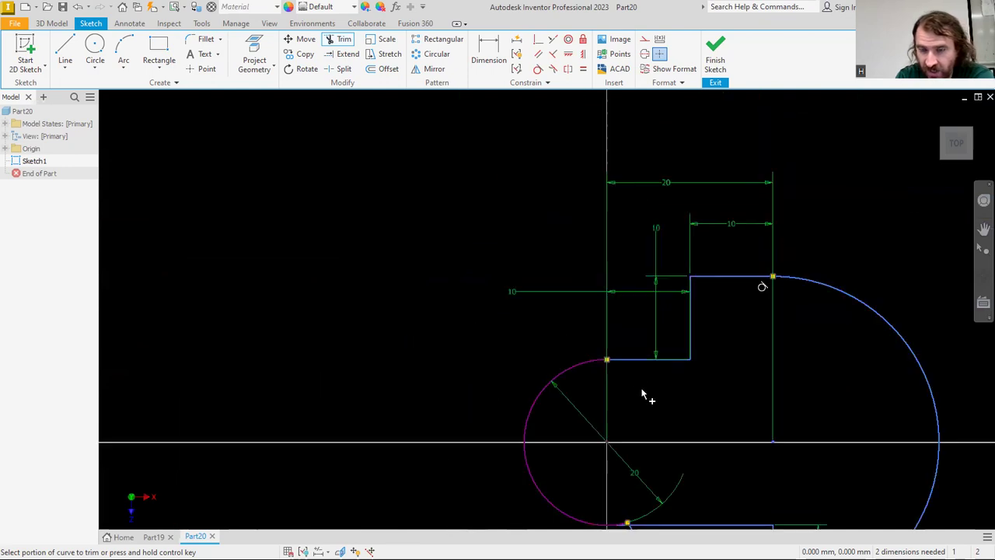
Trim the small circle's sliver at the lower horizontal line and the large circle's remaining lower-left arc, and leave the Trim tool.
scroll(642, 393, down, 2)
click(956, 145)
scroll(478, 411, up, 5)
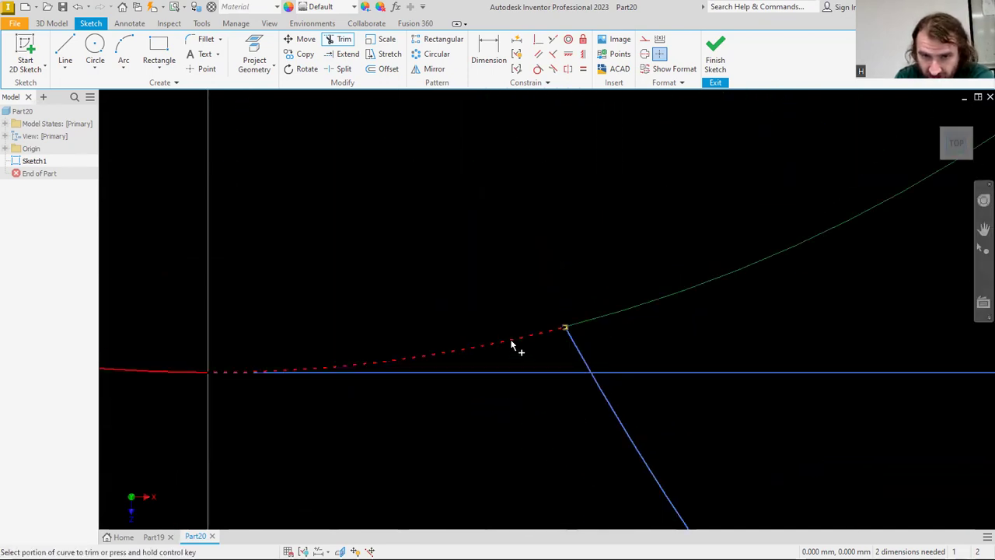
click(580, 349)
scroll(525, 380, down, 5)
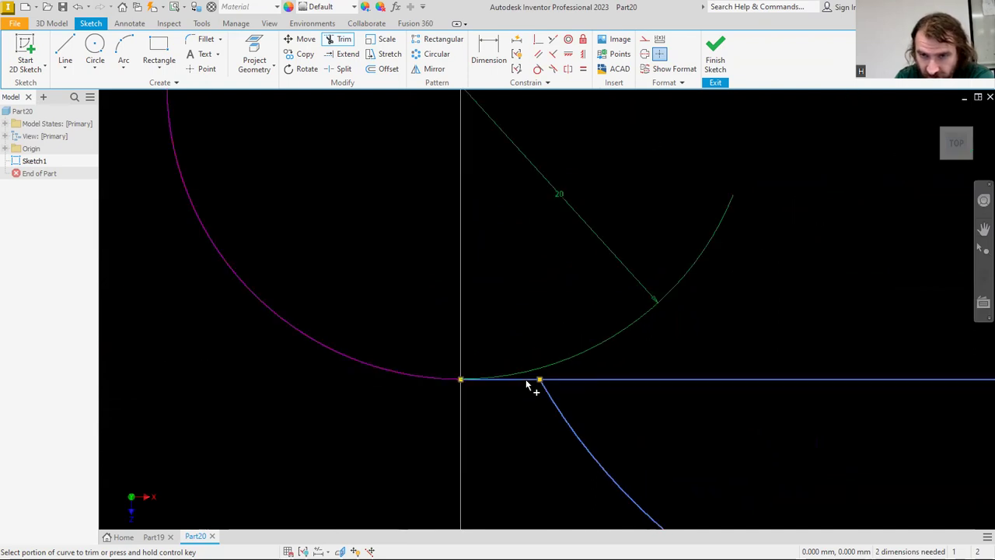
scroll(527, 381, down, 5)
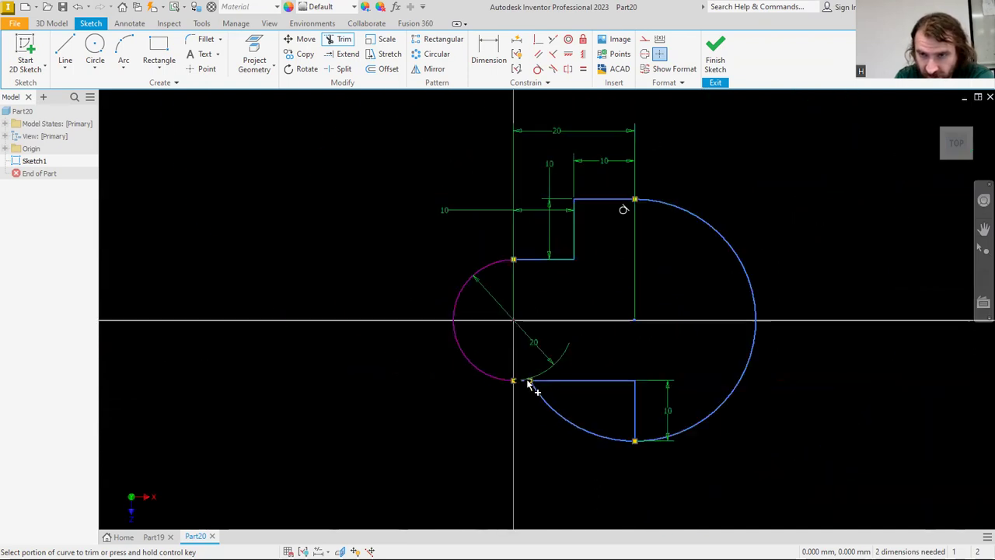
click(574, 426)
right_click(664, 338)
click(714, 300)
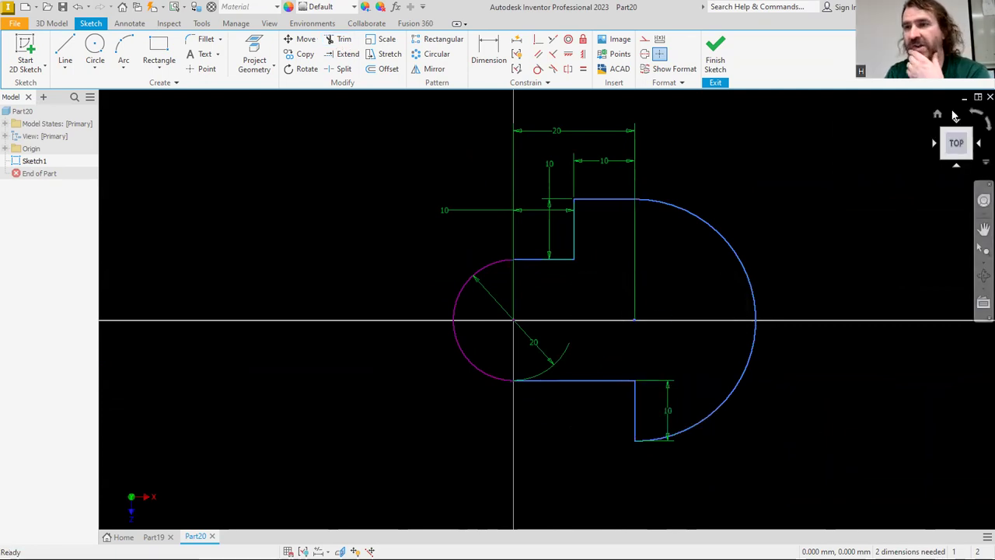
Spread out the dimensions: the 20 mm one higher, the short lower line's 10 mm below the profile, and the upper step height beyond the large arc.
click(937, 114)
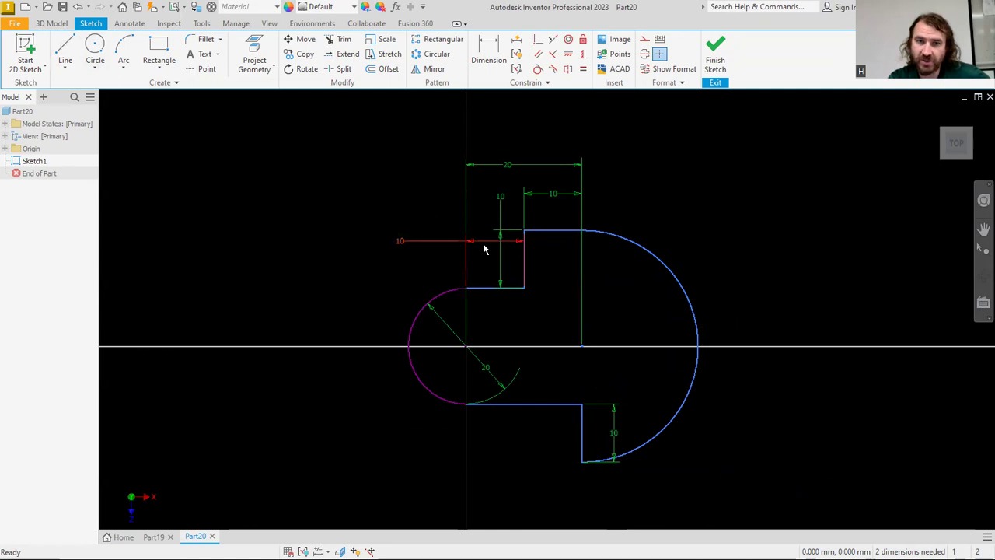
drag(509, 166, 507, 122)
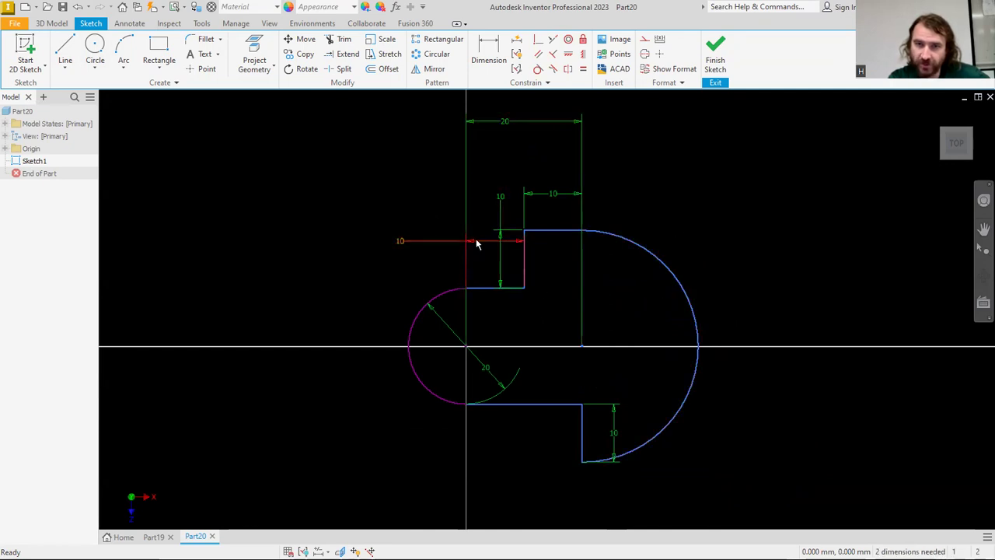
mouse_move(406, 242)
mouse_down()
mouse_move(417, 352)
mouse_move(454, 464)
mouse_up()
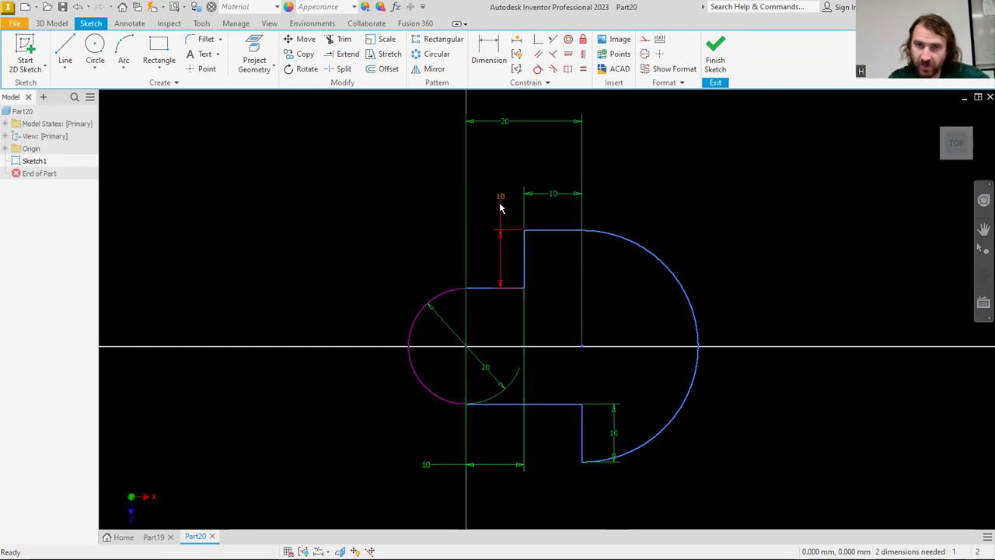
drag(502, 202, 749, 211)
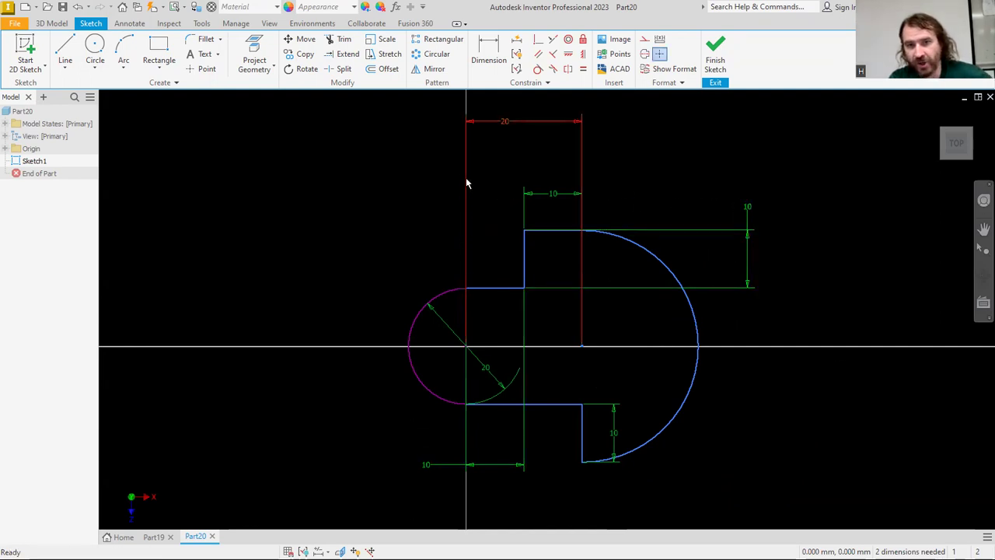
Draw a 10 by 20 mm rectangular outline upward from the small arc's topmost point, closing onto the upper step's corner, and finish the sketch.
click(66, 53)
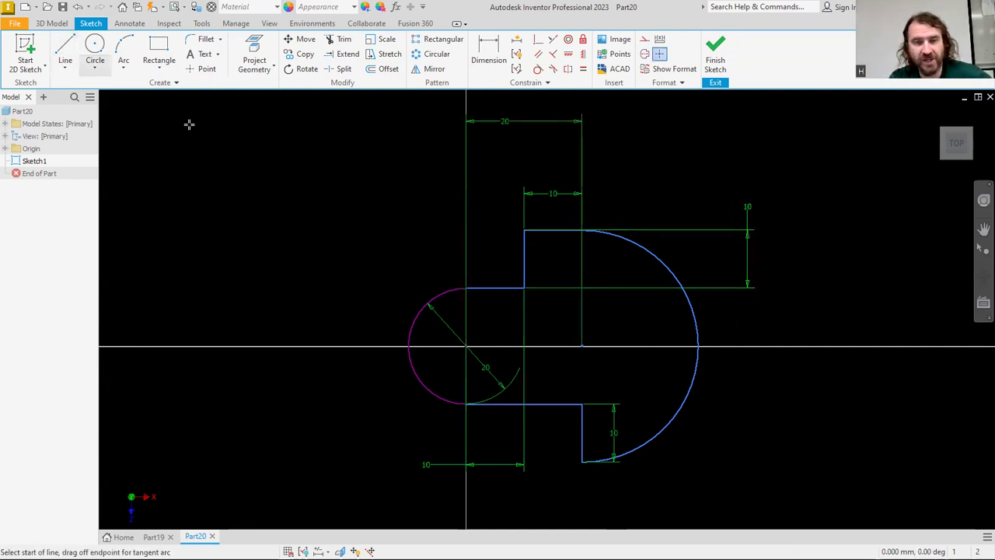
click(467, 287)
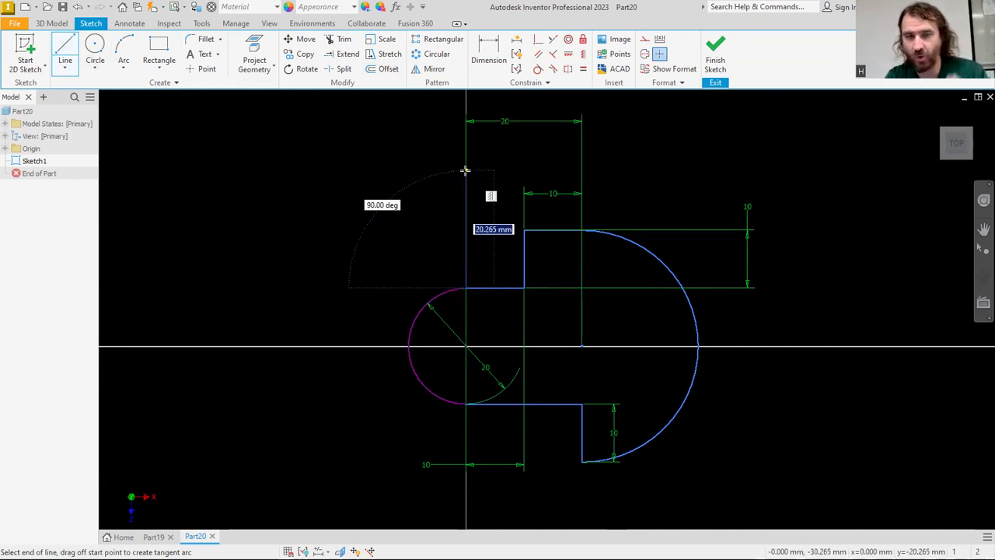
text(20)
key(Return)
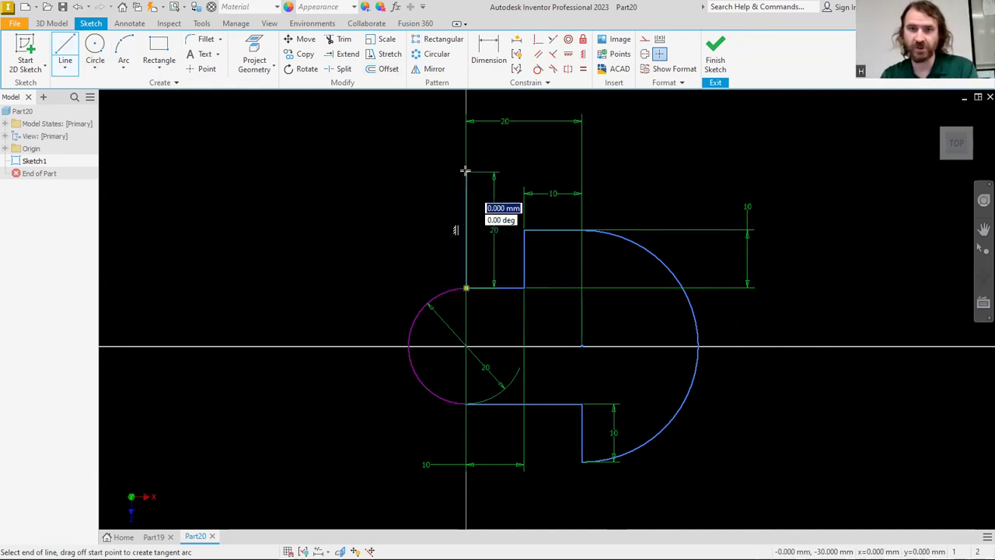
text(10)
key(Return)
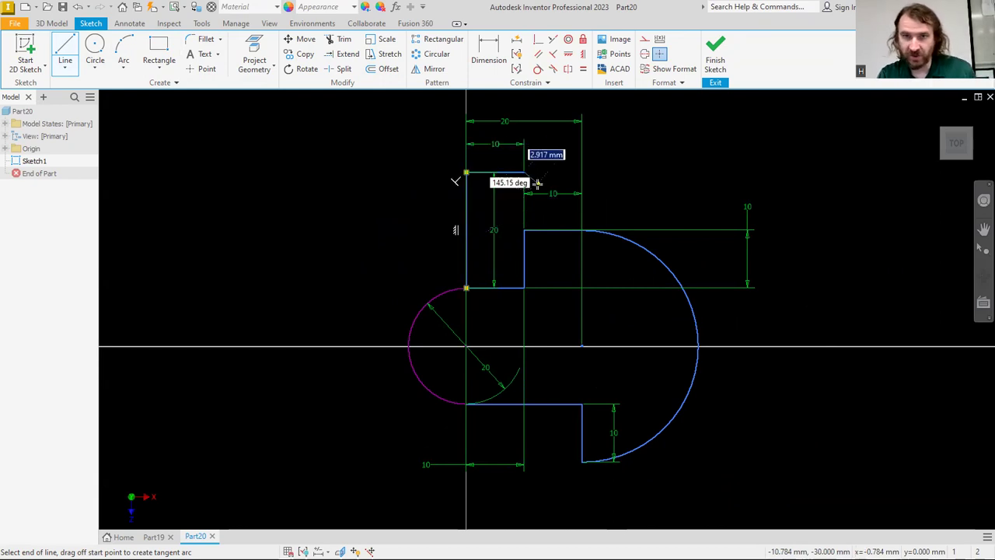
click(522, 230)
key(Escape)
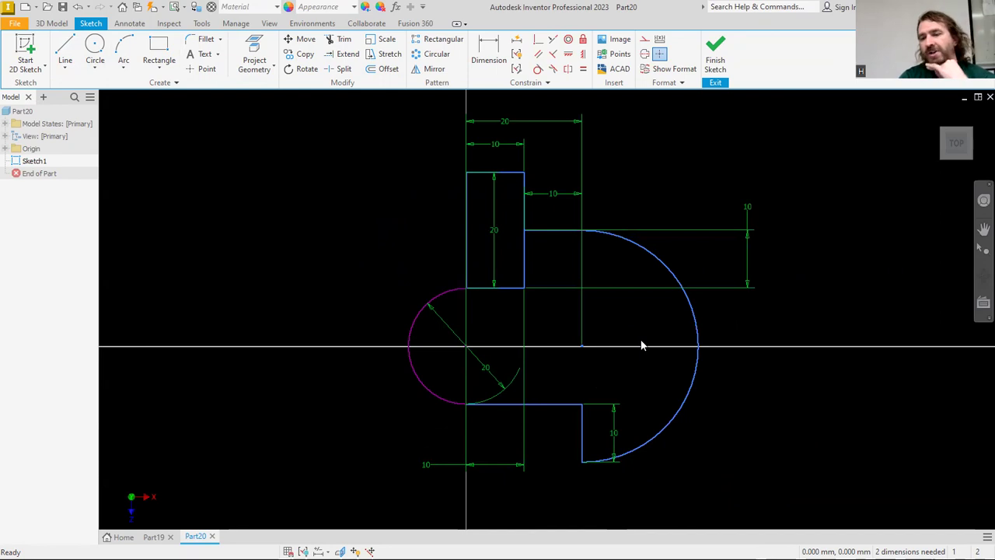
click(715, 56)
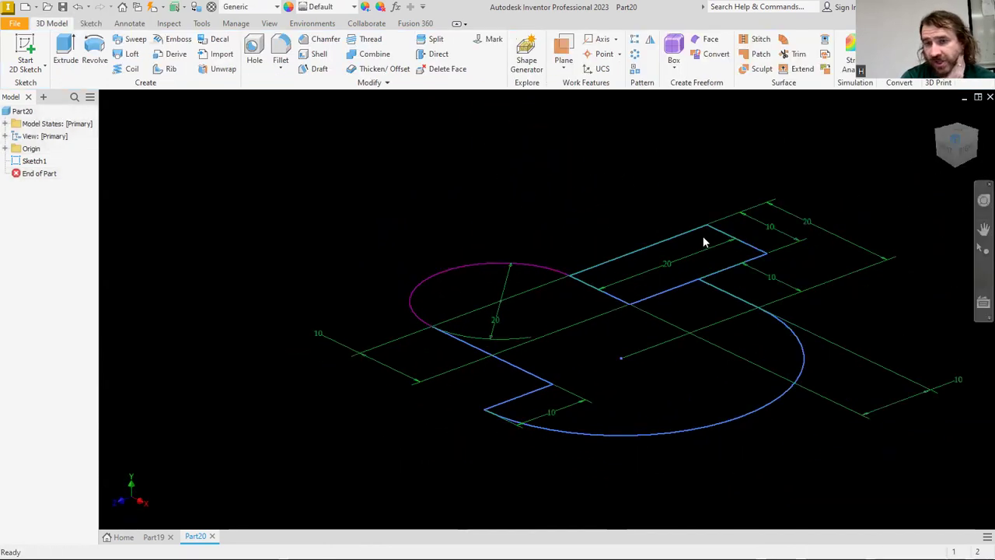
Extrude the 10 by 20 mm rectangular region upward 30 mm, keeping the Extrude command active for another profile.
click(65, 51)
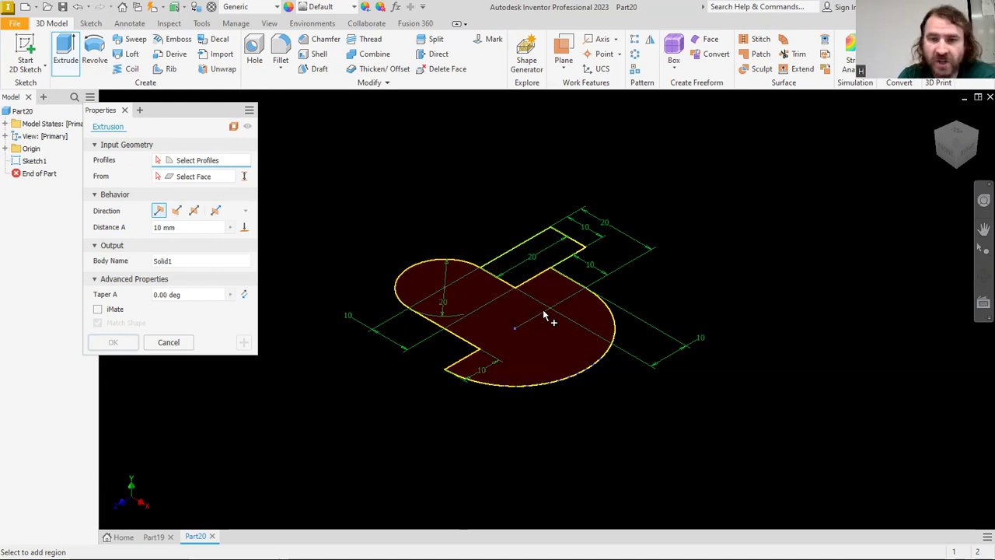
click(533, 272)
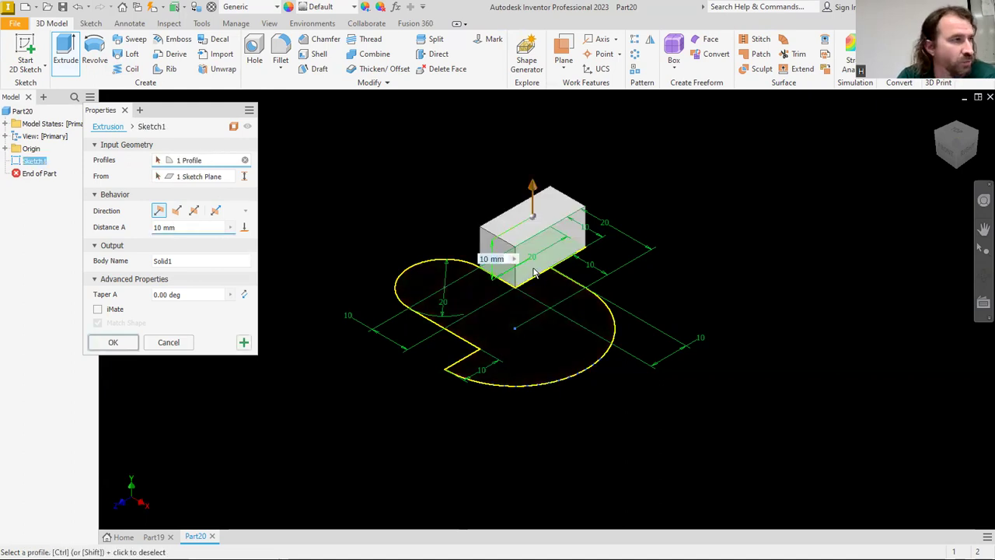
text(30)
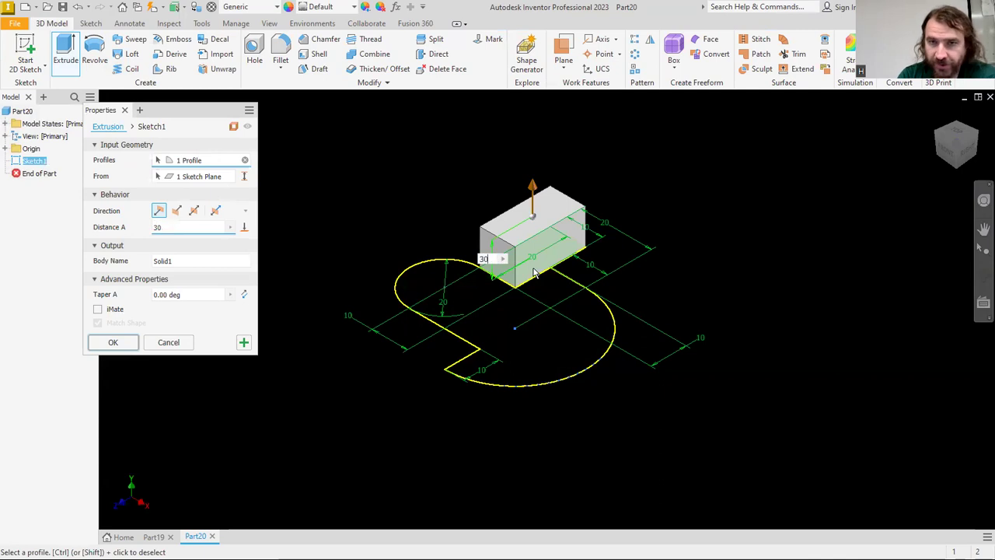
click(244, 343)
Extrude the large curved base profile upward 10 mm, joined to the tall block.
click(529, 345)
text(10)
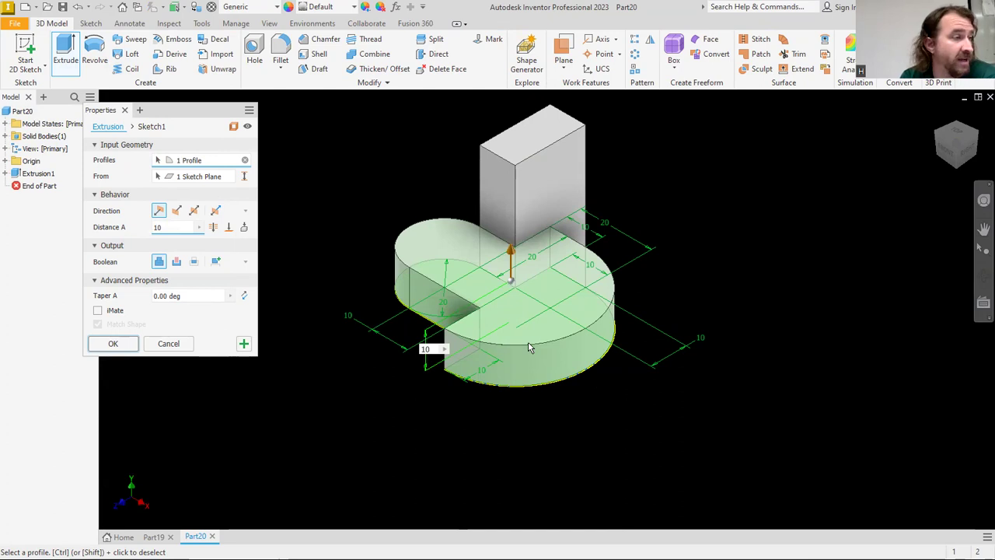
key(Return)
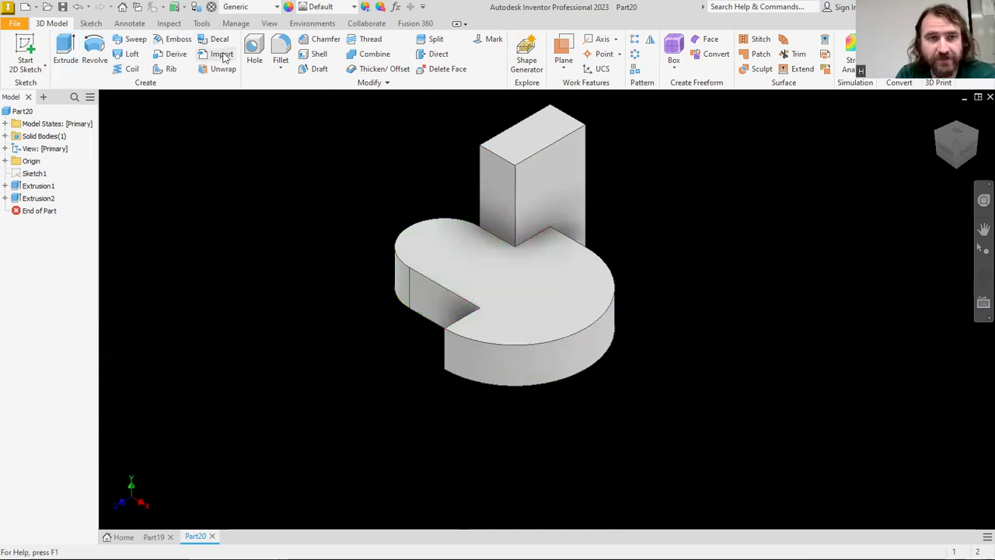
Chamfer the tall block's top front edge with two distances of 20 mm each to form a full slope, and restore the home view.
click(325, 39)
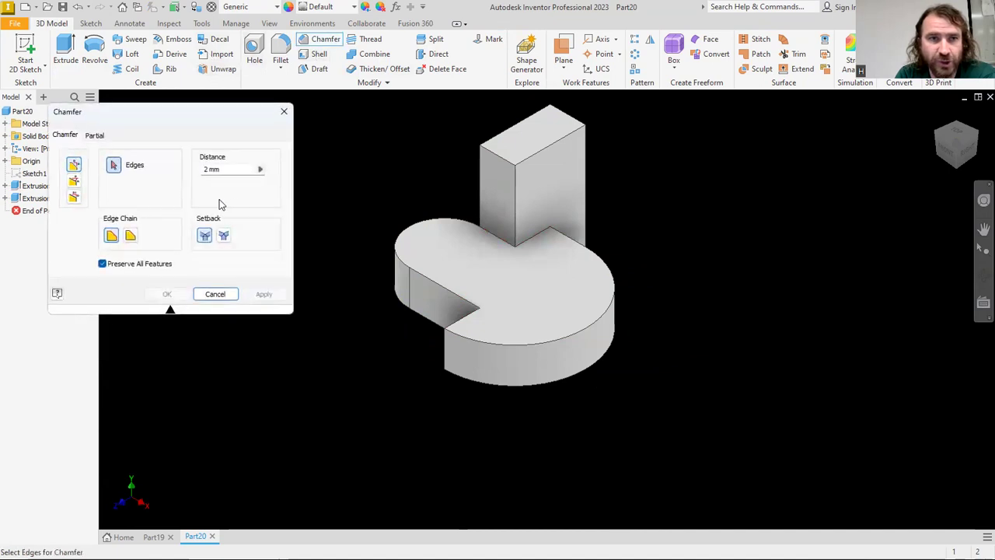
click(73, 197)
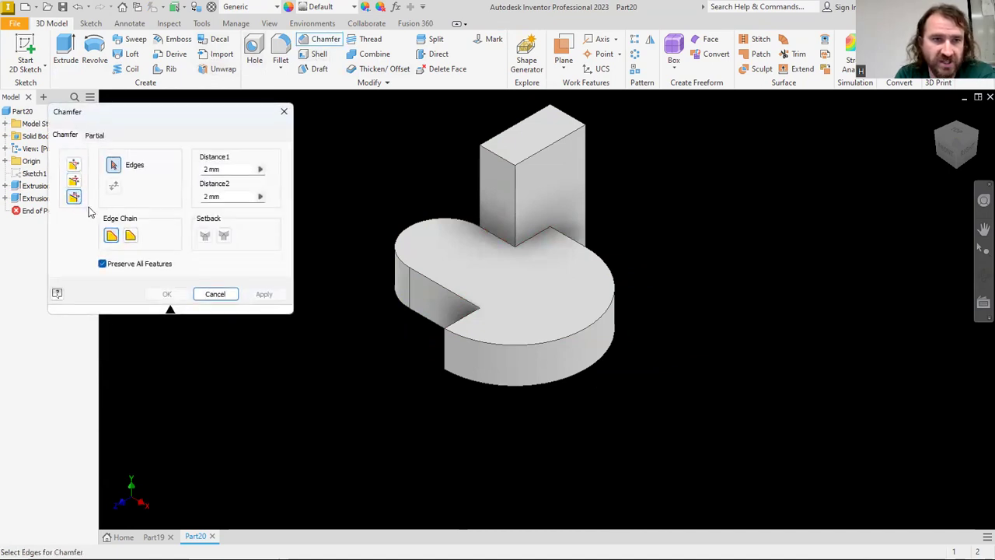
click(503, 163)
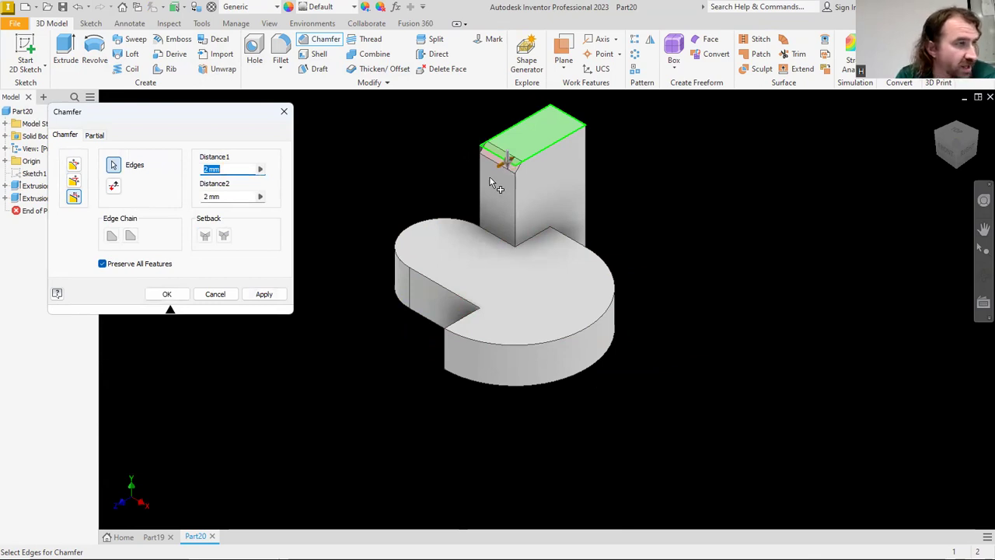
text(20)
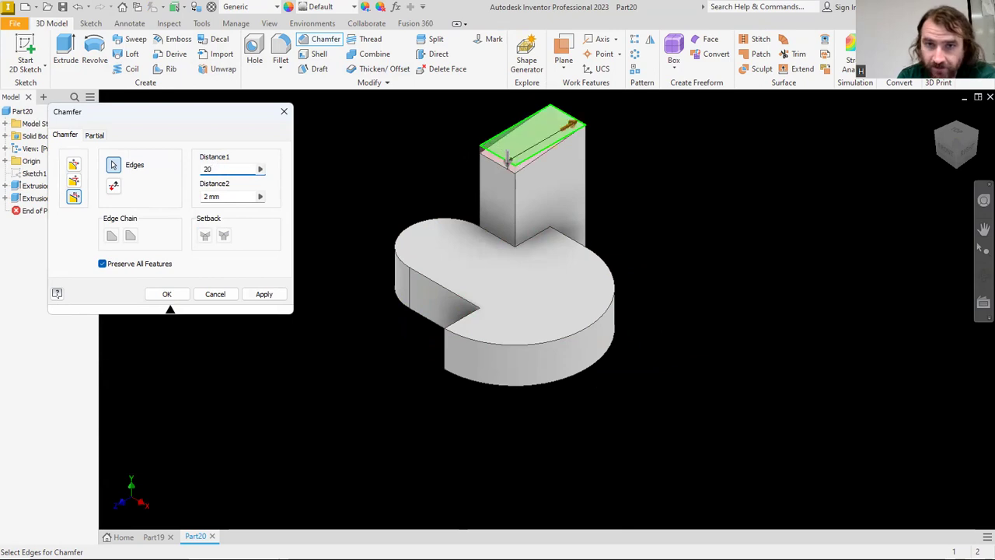
key(Tab)
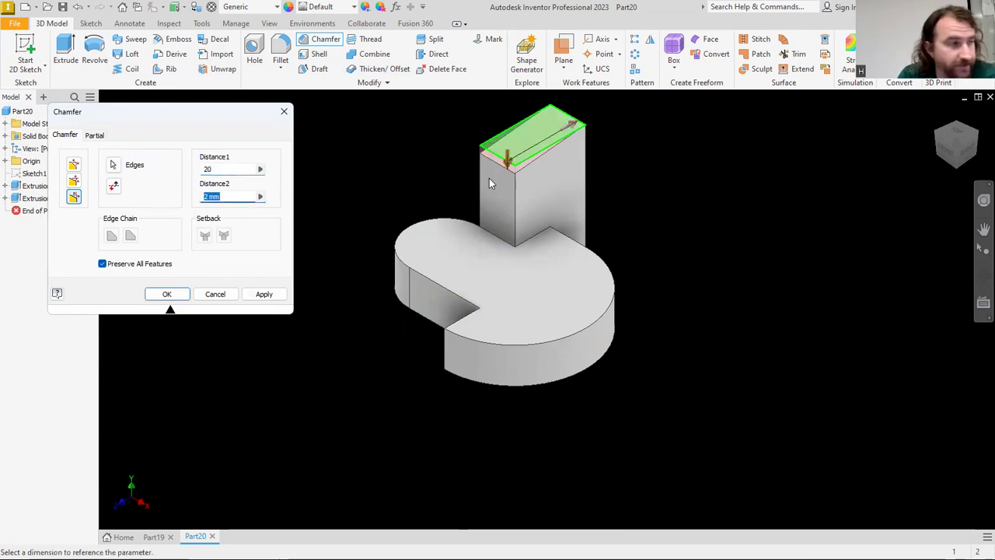
text(20)
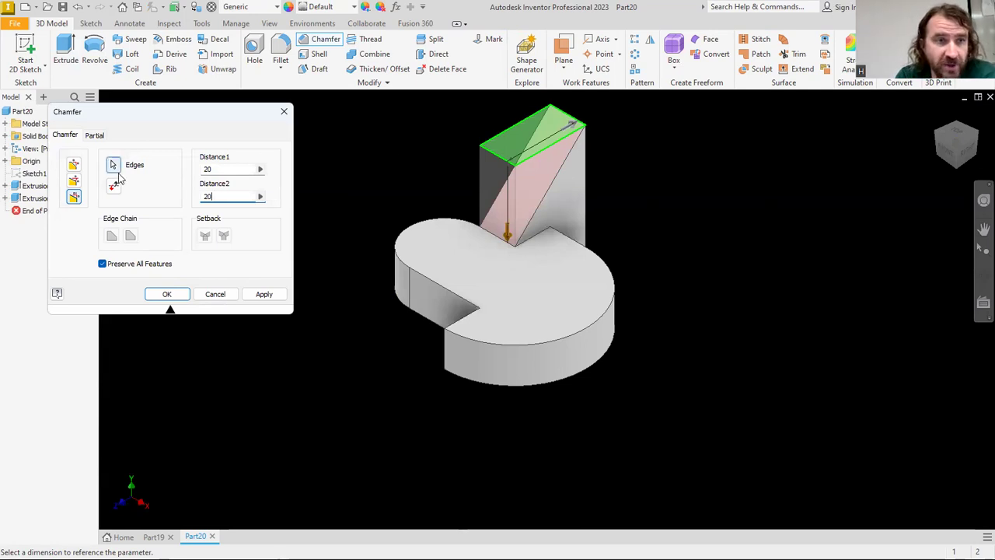
click(263, 297)
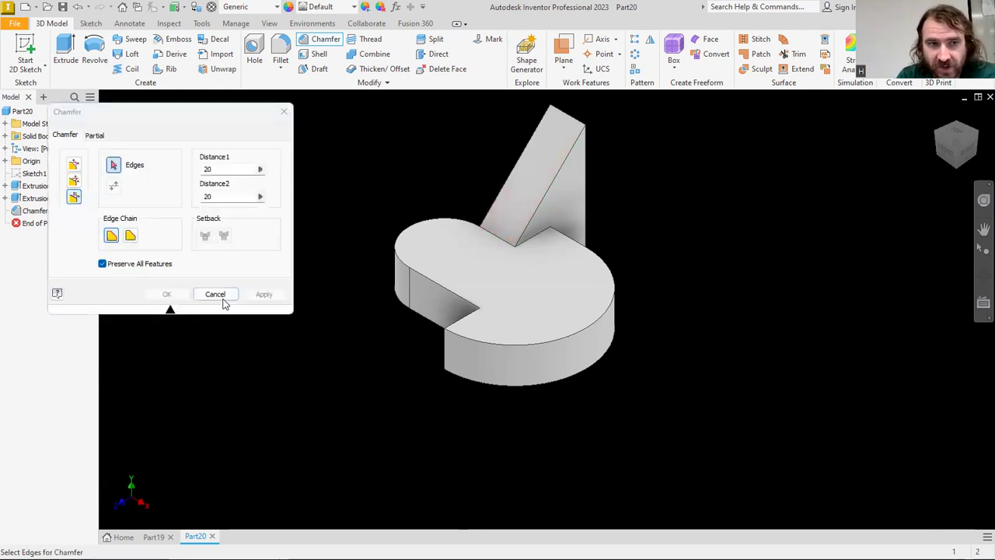
click(222, 298)
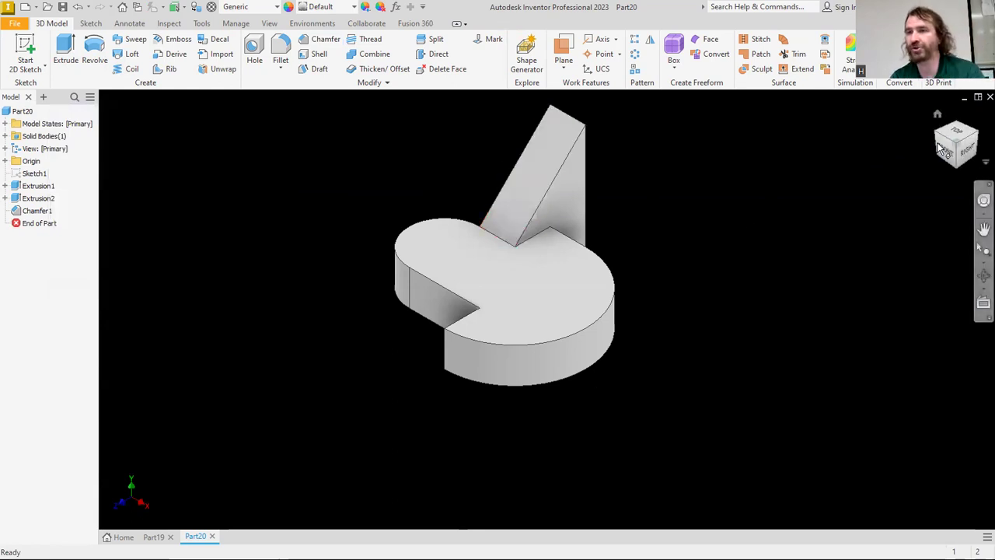
click(939, 117)
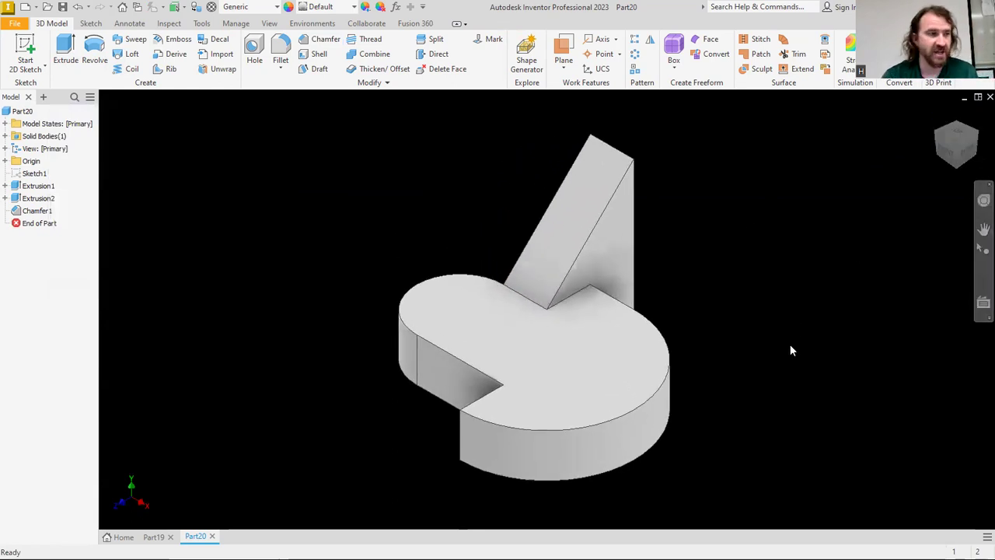